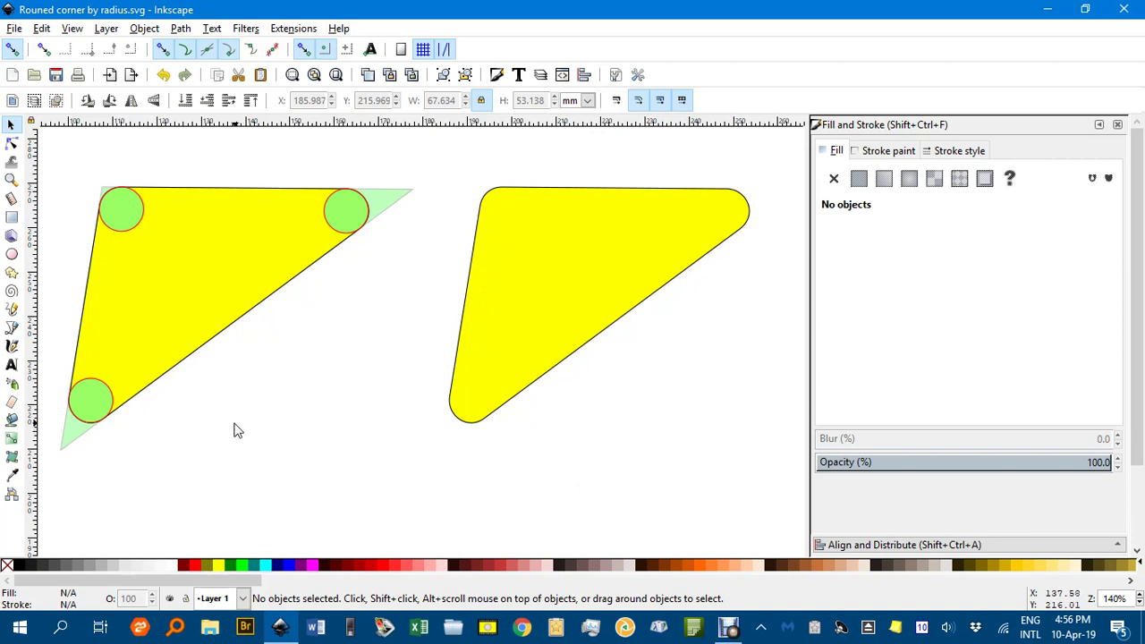
- Drag the left yellow triangle down below the example triangles and clear the selection
drag(235, 429, 742, 407)
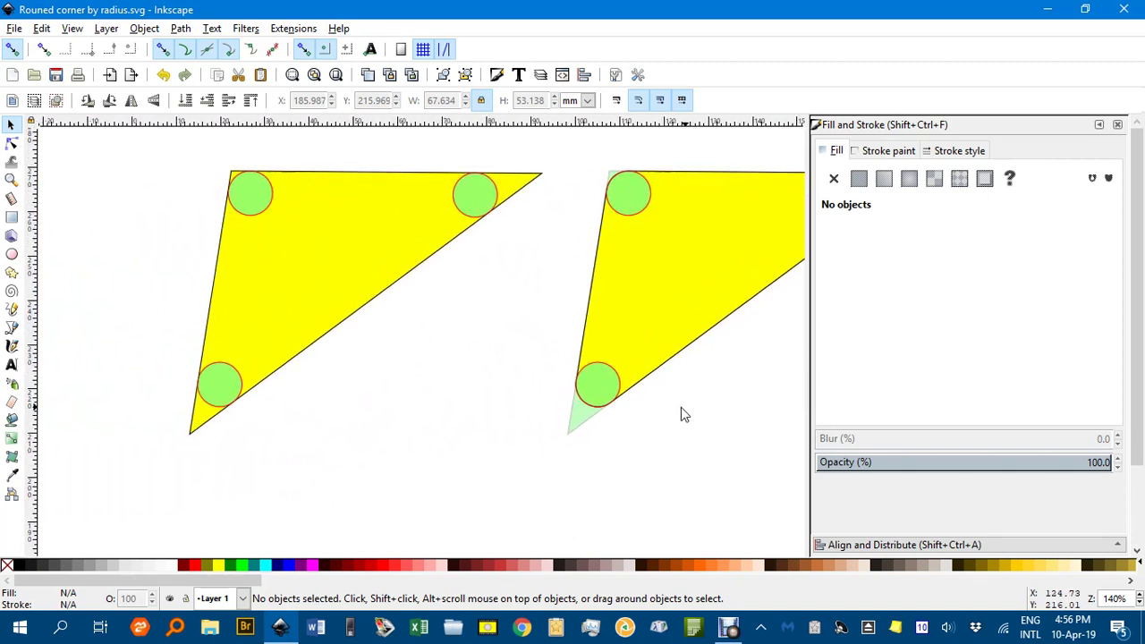
click(322, 249)
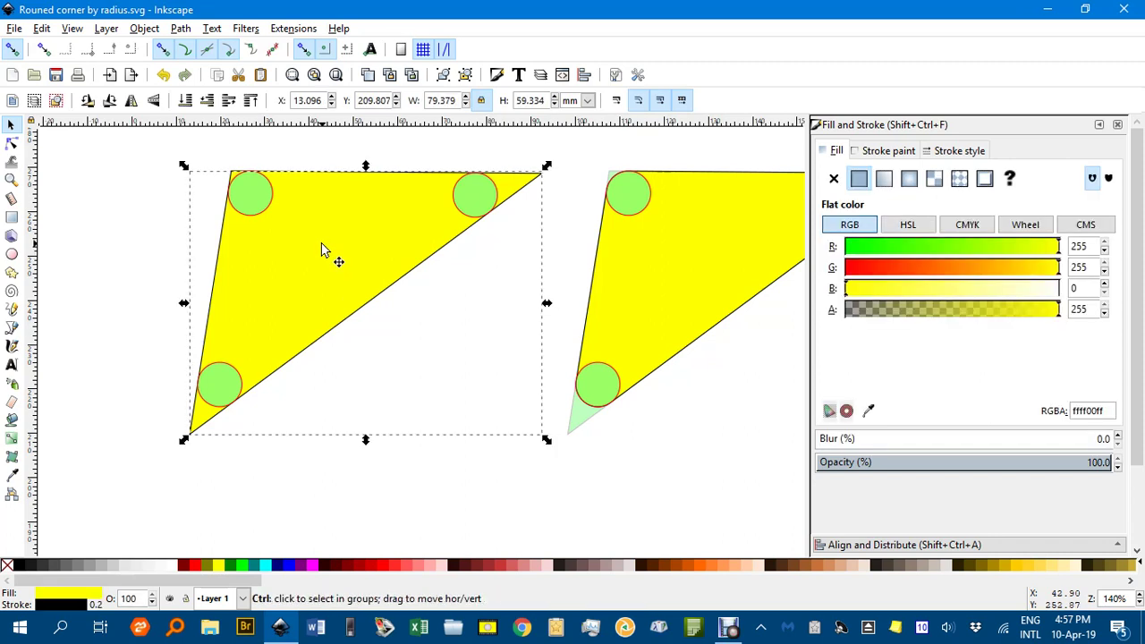
drag(322, 249, 324, 546)
scroll(363, 399, down, 6)
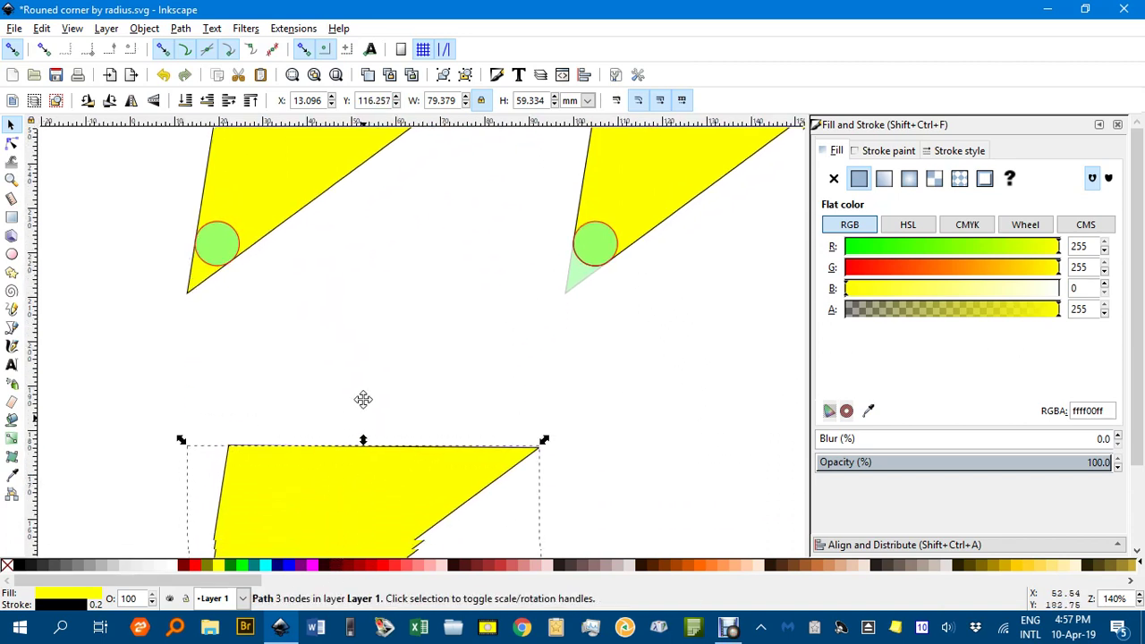
click(661, 298)
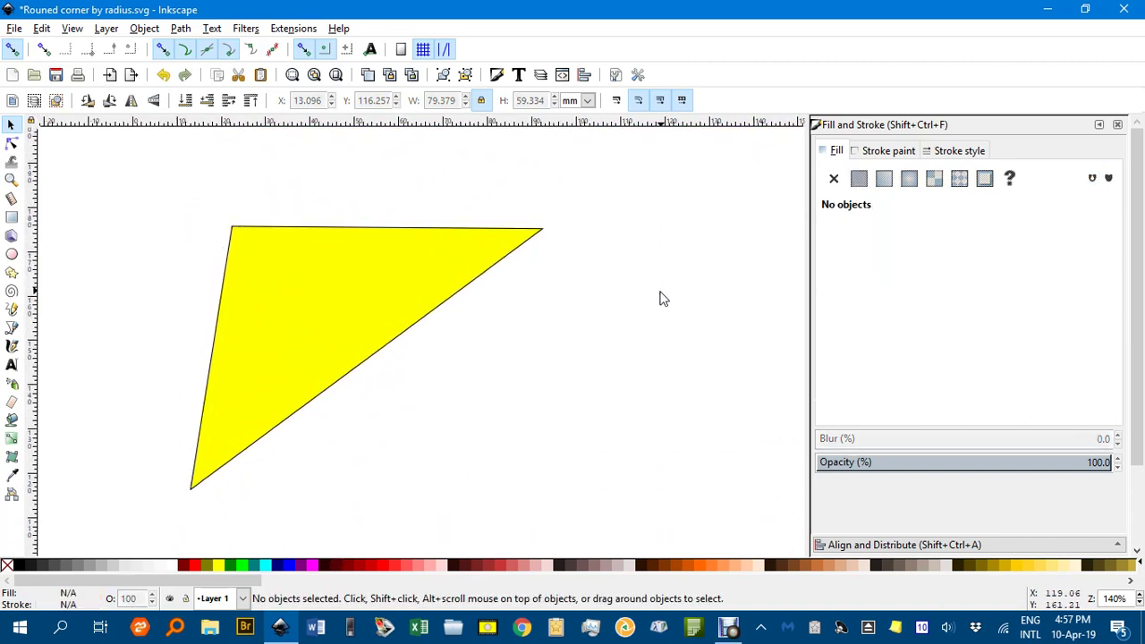
- Draw a circle of about 6.8 mm radius right of the triangle and fill it Aqua
click(12, 254)
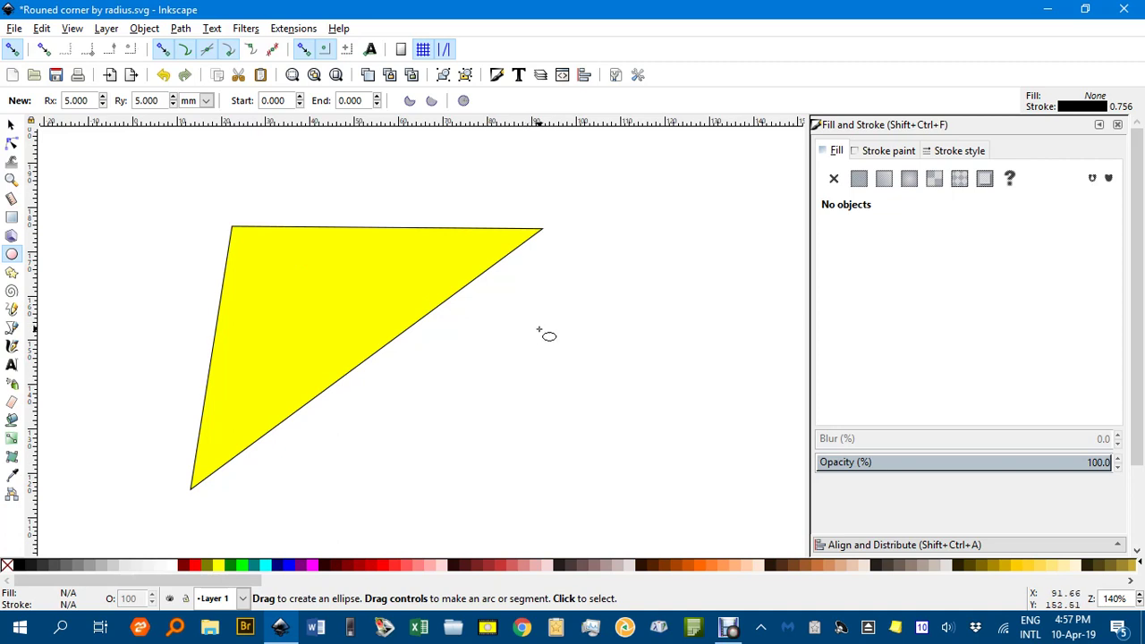
drag(540, 331, 570, 359)
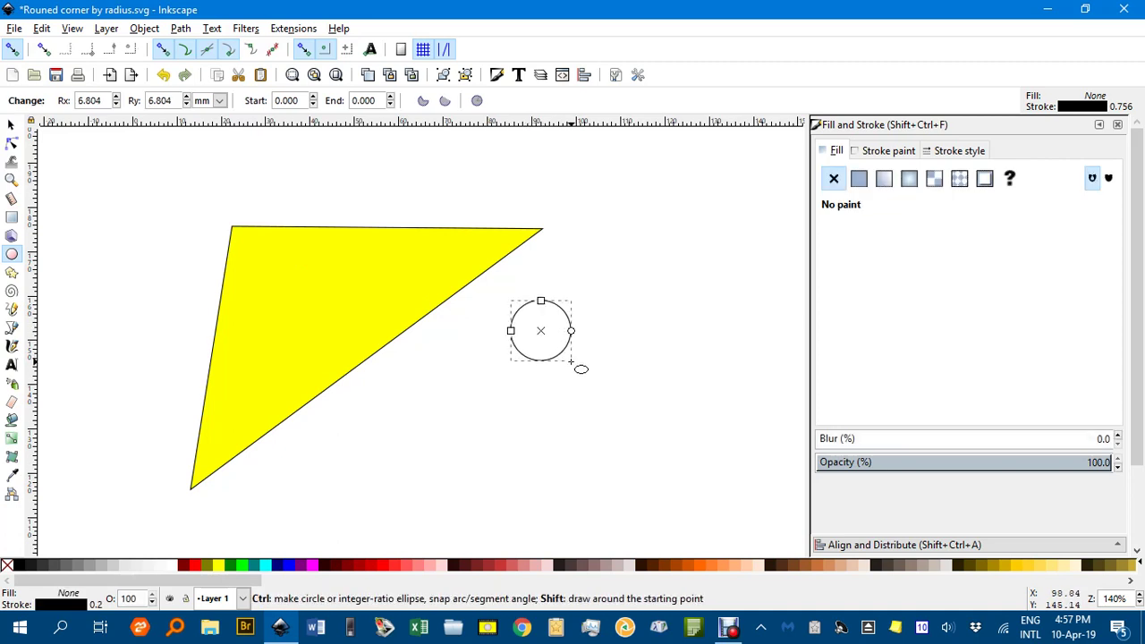
click(267, 568)
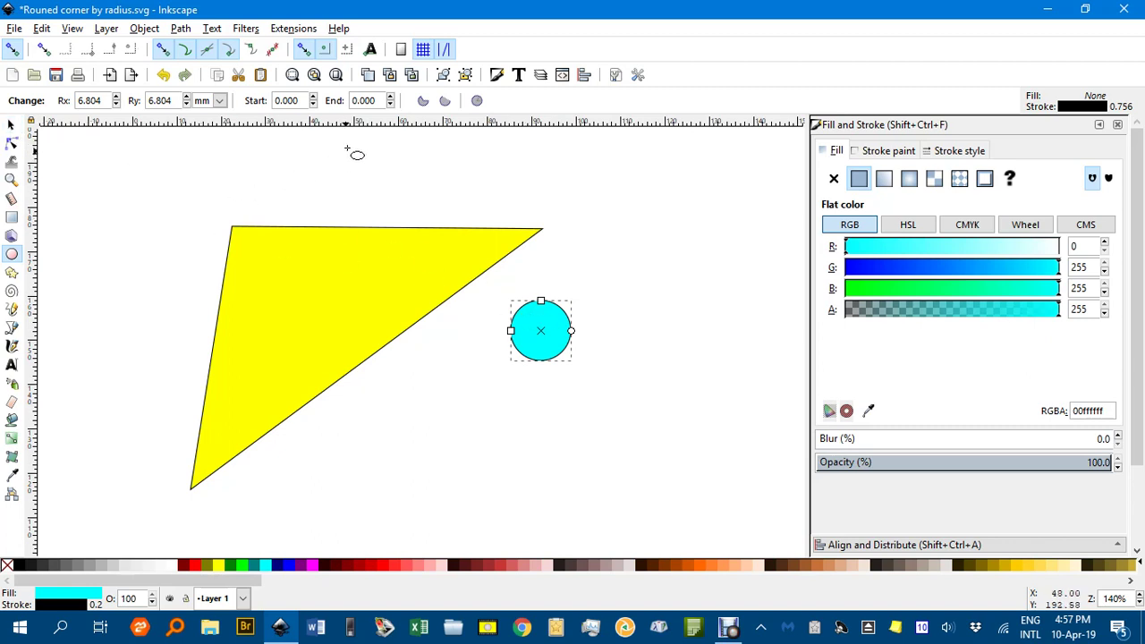
- Resize the circle to 8 × 8 mm with locked proportions and place it by the triangle's lower-left corner
click(10, 125)
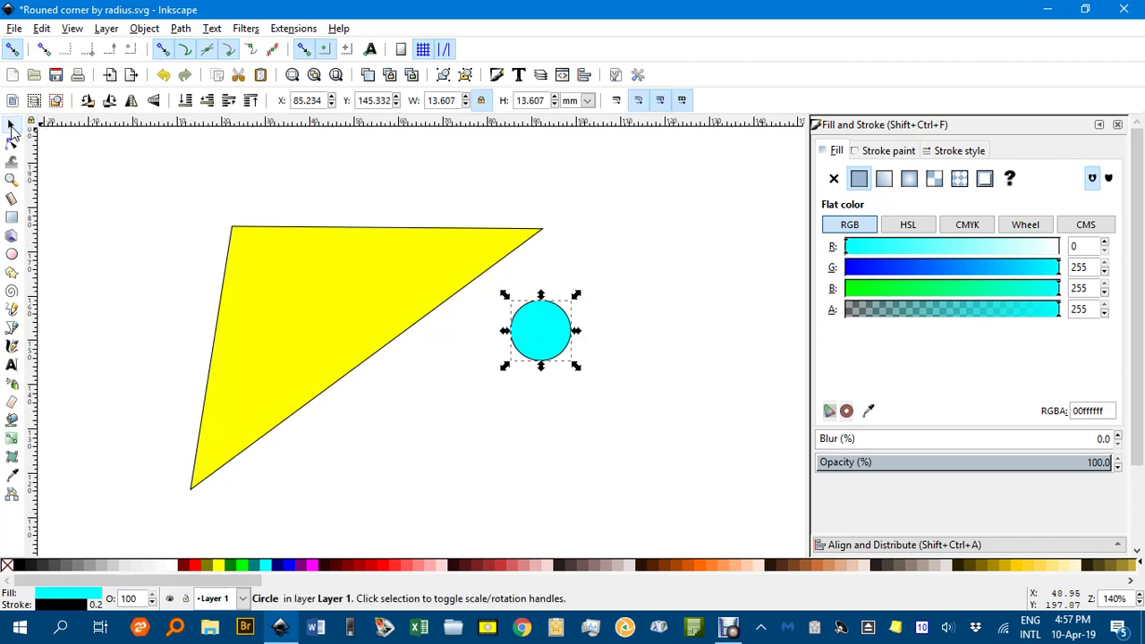
click(481, 101)
drag(458, 100, 412, 100)
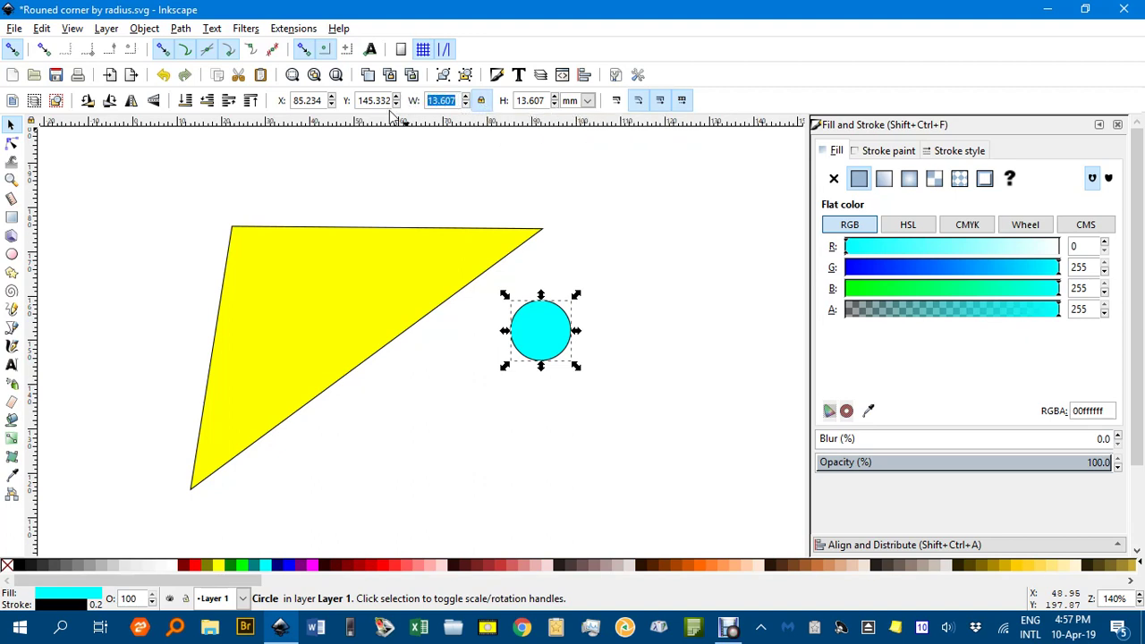
text(8)
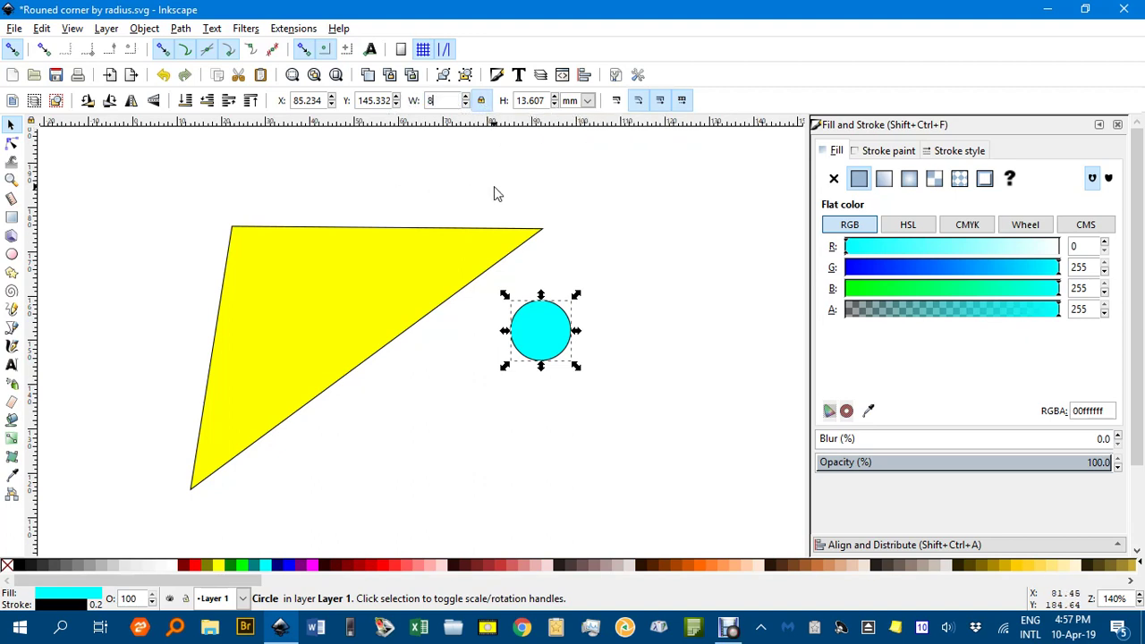
key(Return)
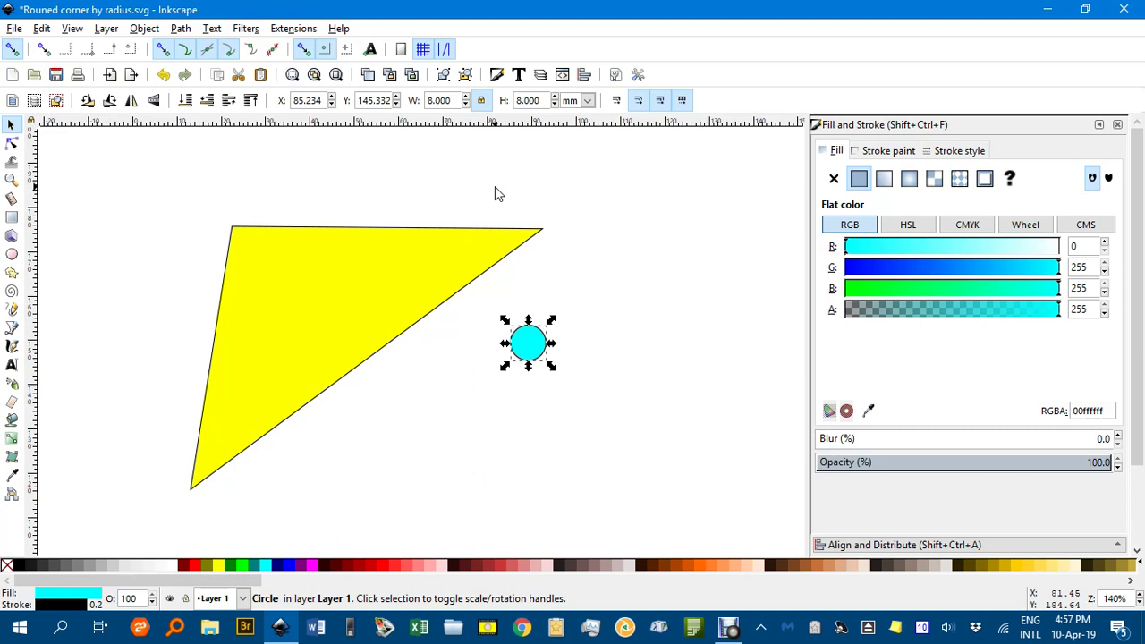
drag(544, 432, 577, 360)
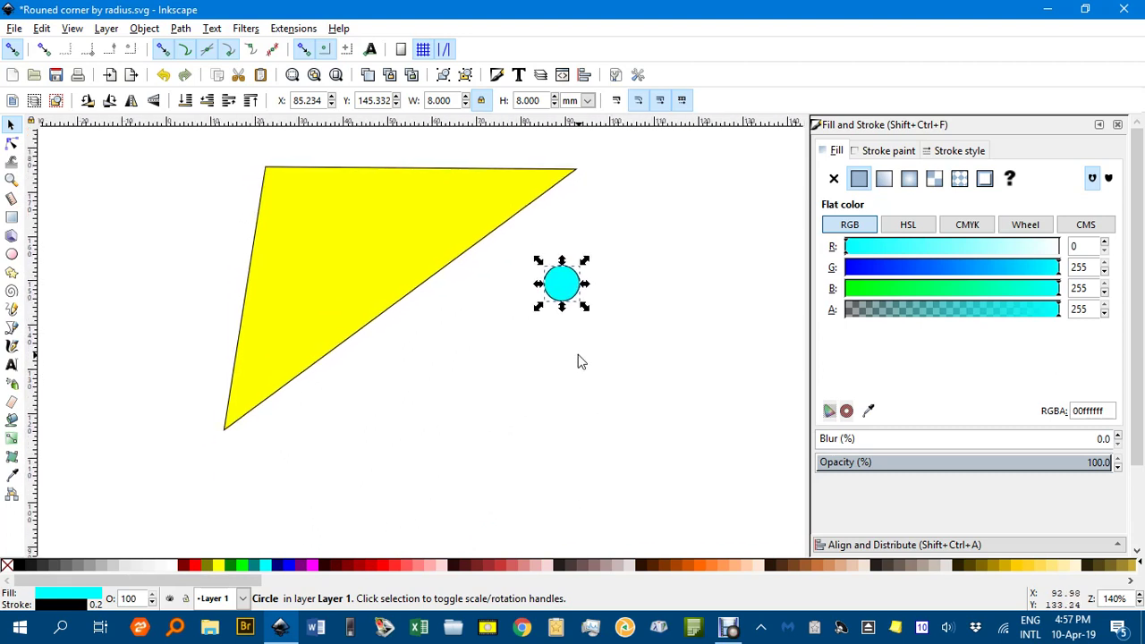
drag(578, 308, 319, 415)
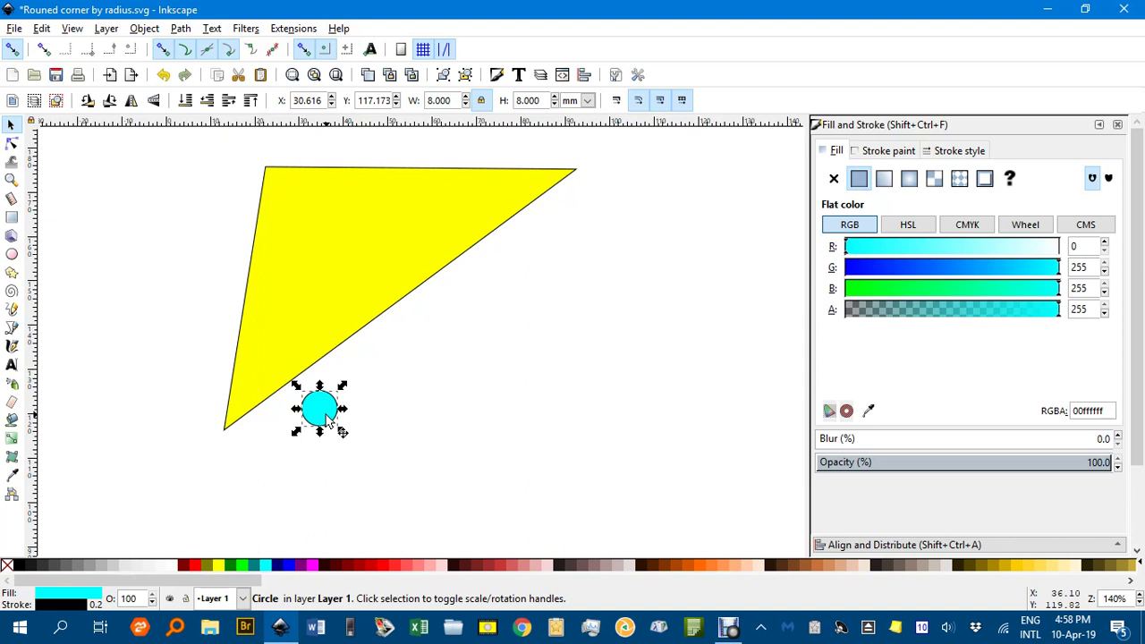
- With snapping off, fit the circle into the triangle's lower-left tip, touching both edges
scroll(340, 407, down, 3)
scroll(340, 407, left, 4)
drag(436, 336, 367, 313)
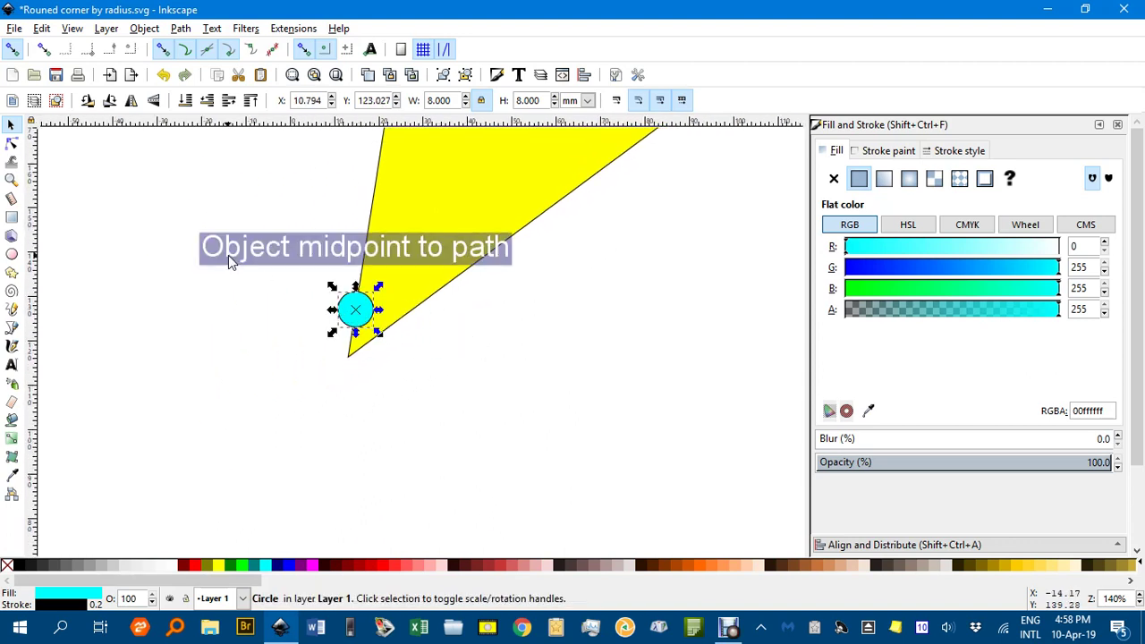
click(12, 49)
scroll(363, 316, up, 2)
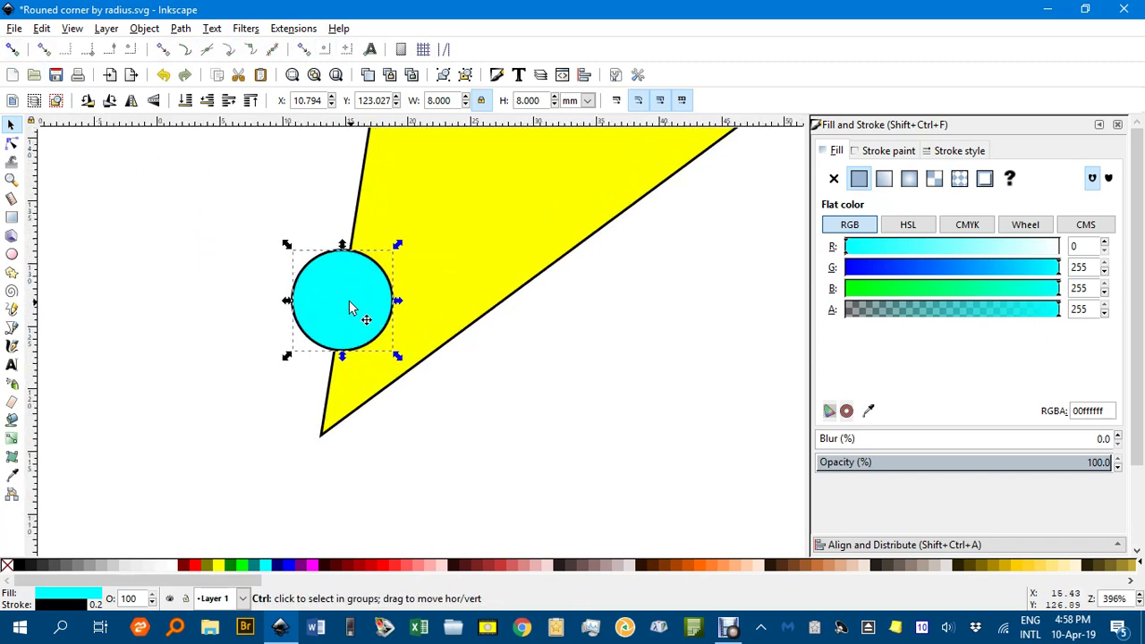
scroll(349, 303, up, 2)
click(349, 302)
drag(347, 303, 407, 329)
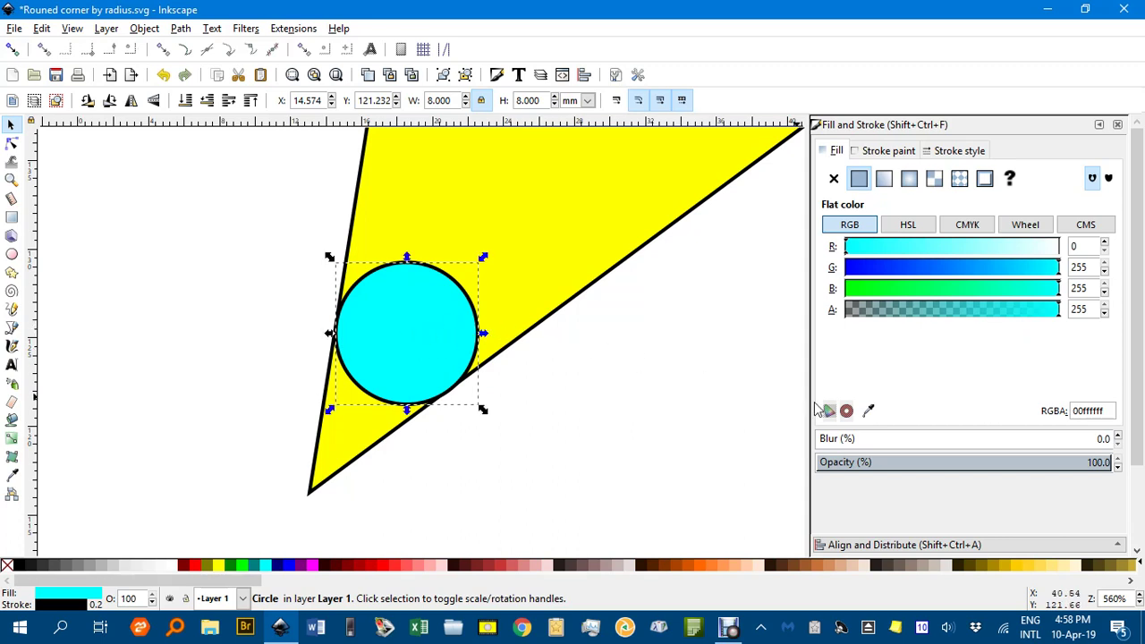
- Make the circle half-transparent (alpha about 127) with a red outline, then deselect it
click(951, 313)
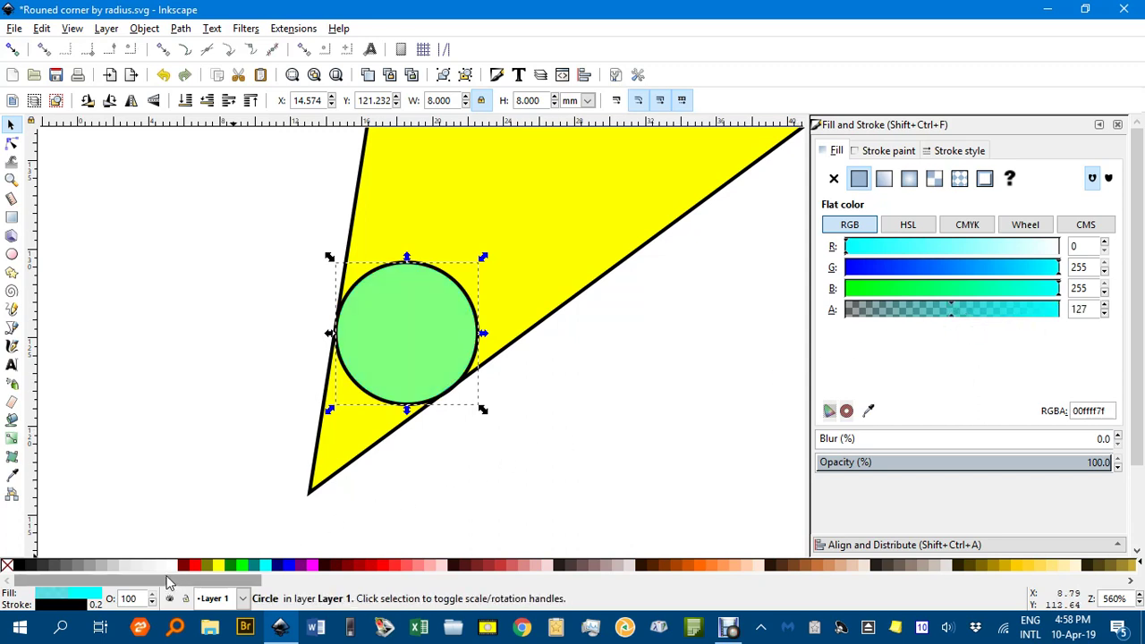
shift+click(199, 572)
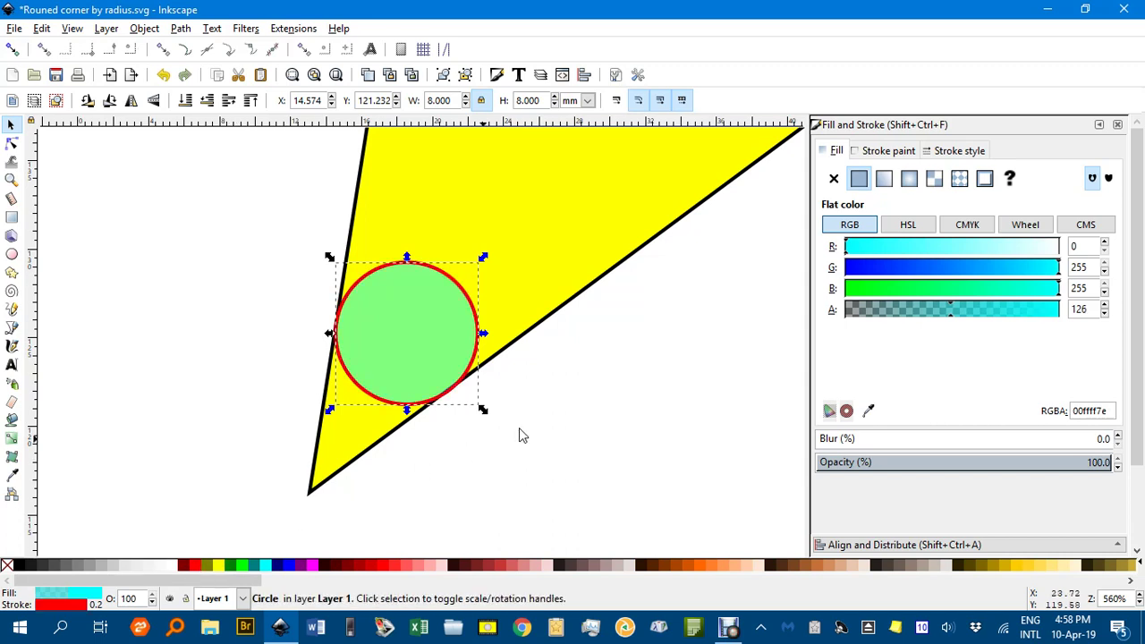
click(642, 401)
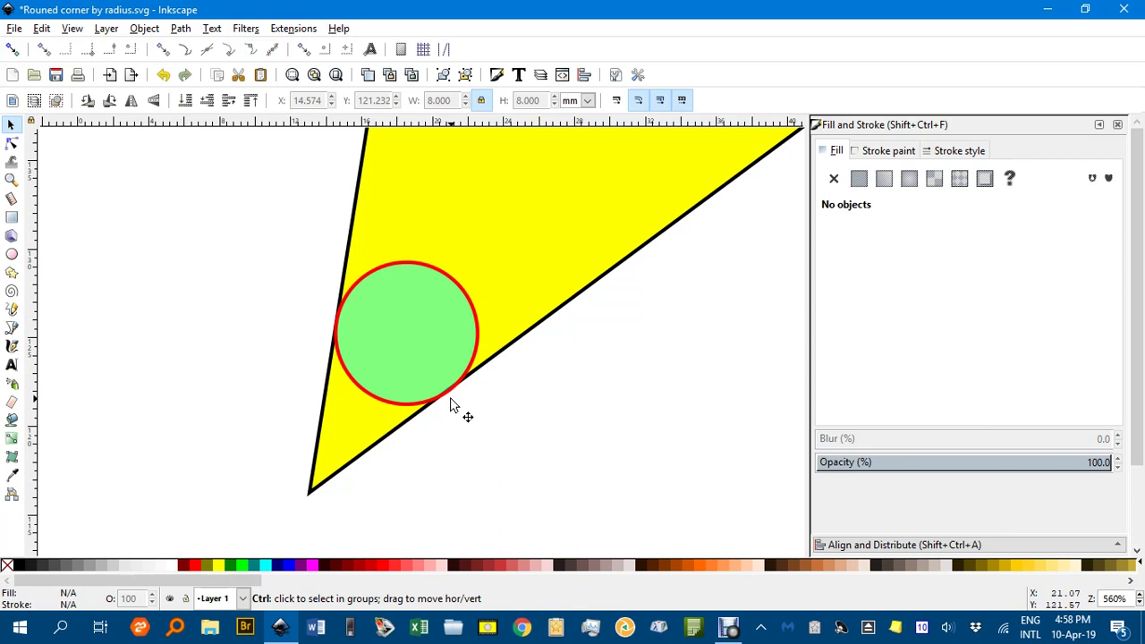
ctrl+scroll(451, 403, up, 2)
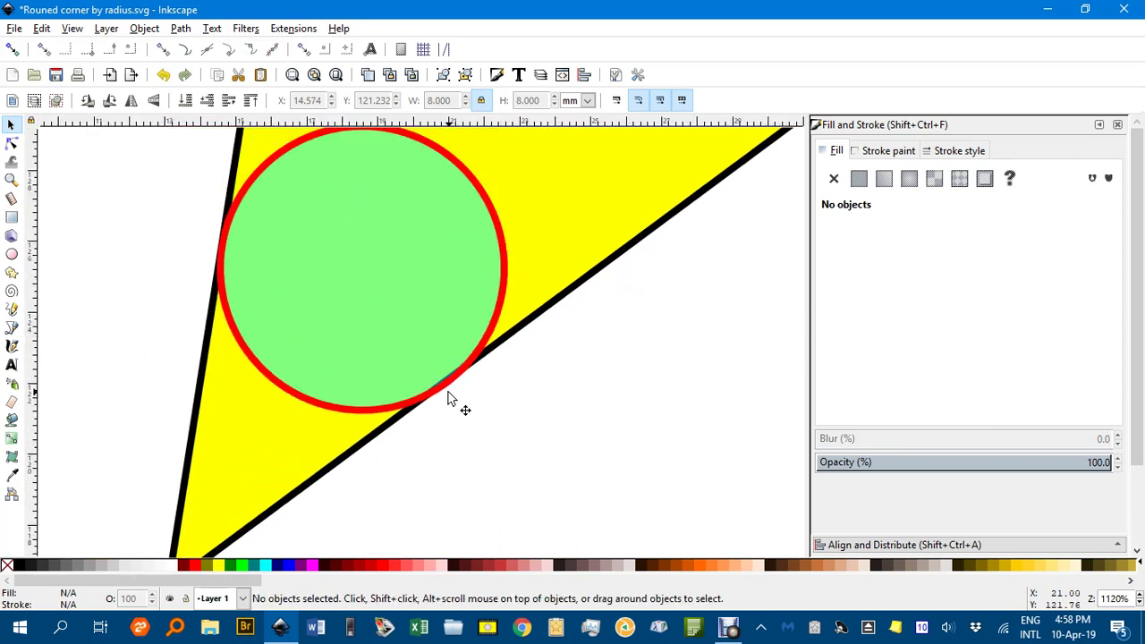
ctrl+scroll(439, 390, down, 2)
- Paste a copy of the guide circle and fit it into the triangle's top-right corner
click(394, 334)
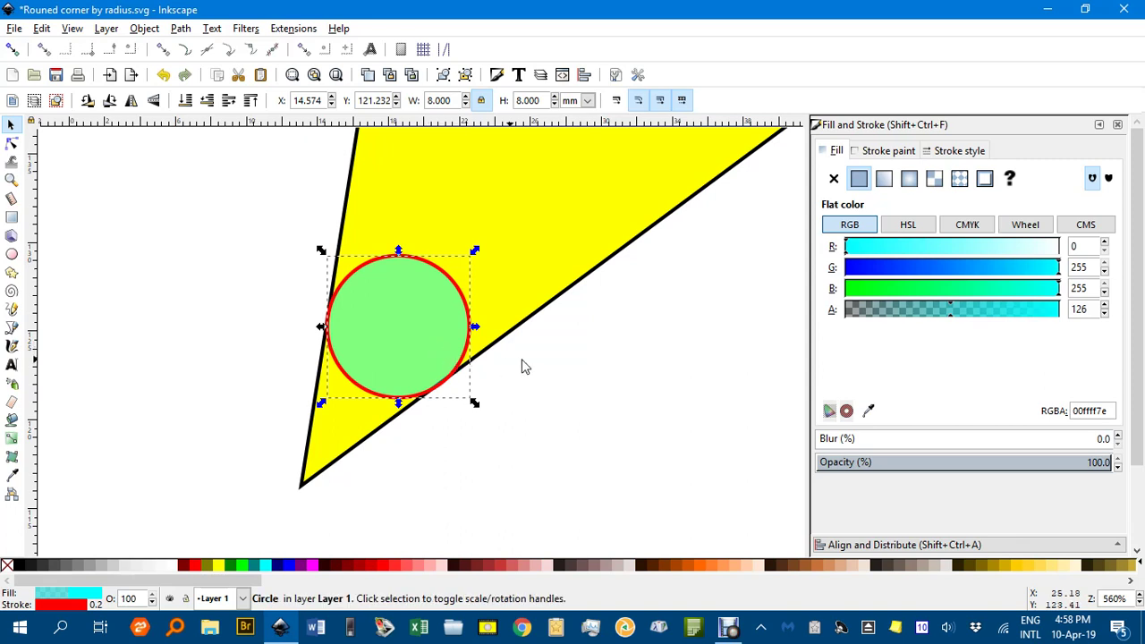
ctrl+scroll(597, 371, down, 3)
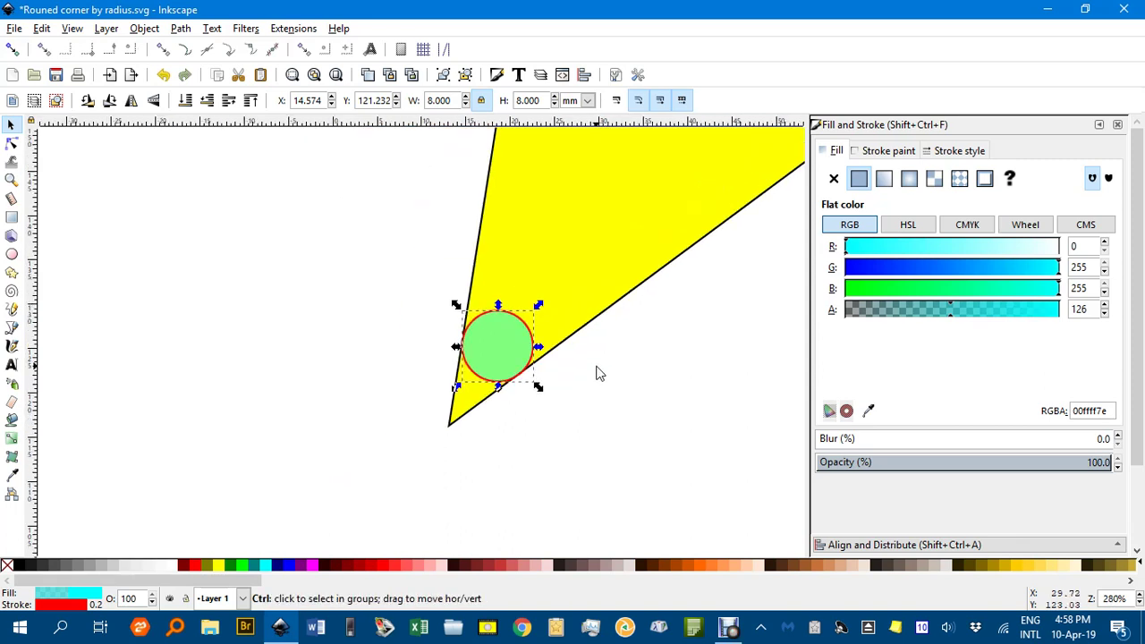
scroll(635, 351, right, 10)
scroll(352, 383, up, 7)
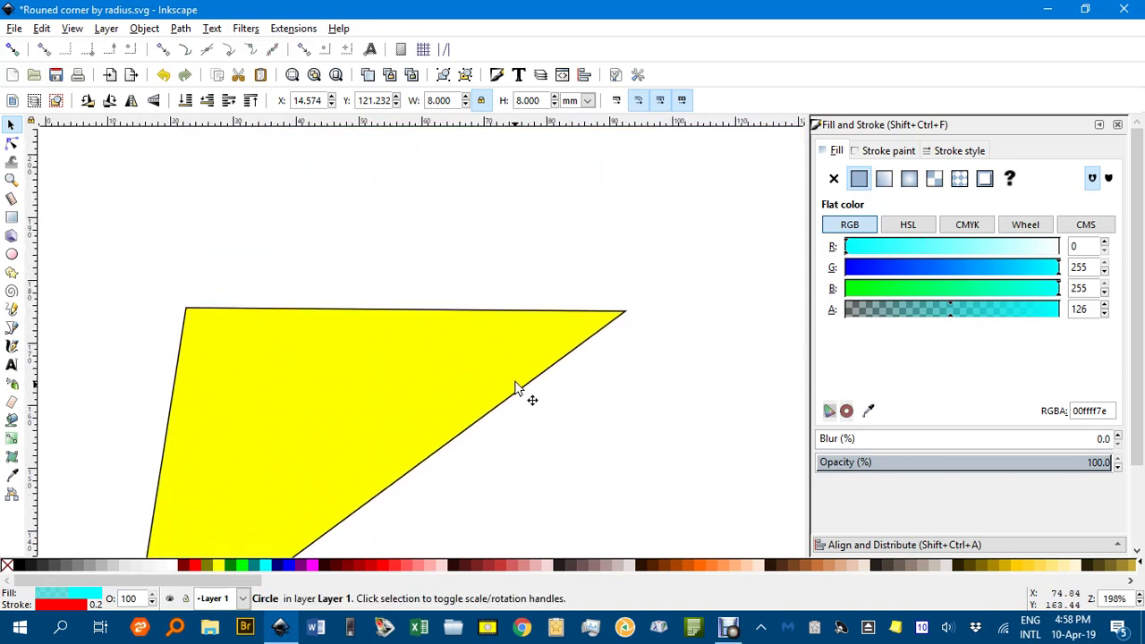
key(ctrl+v)
ctrl+scroll(536, 362, up, 4)
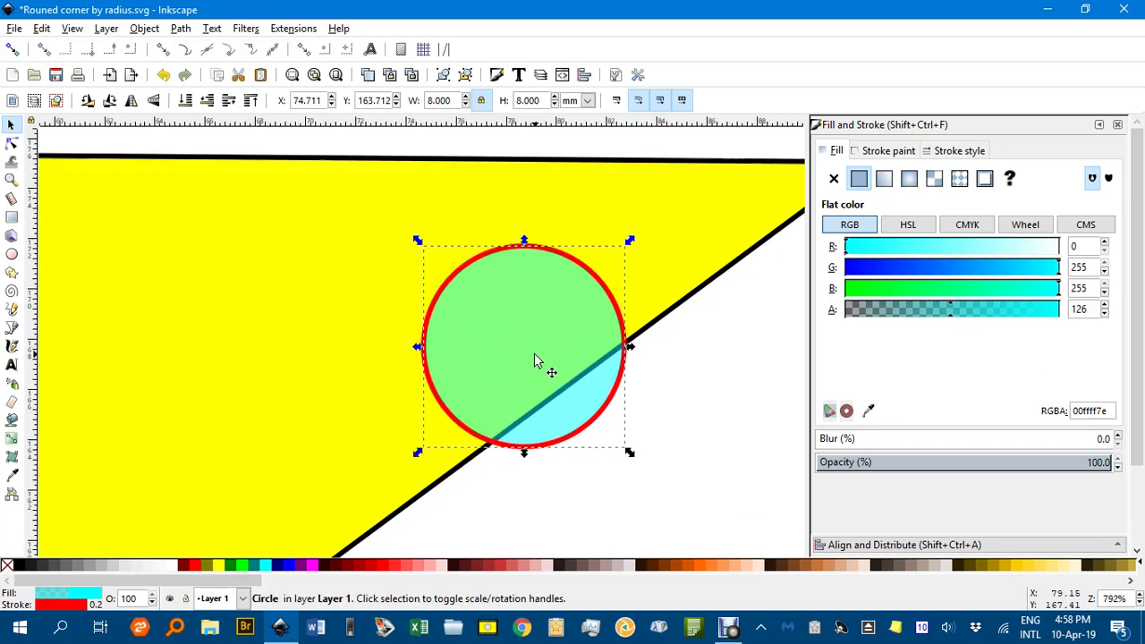
scroll(600, 370, right, 5)
scroll(391, 400, up, 1)
scroll(391, 401, right, 1)
drag(319, 382, 363, 295)
click(537, 372)
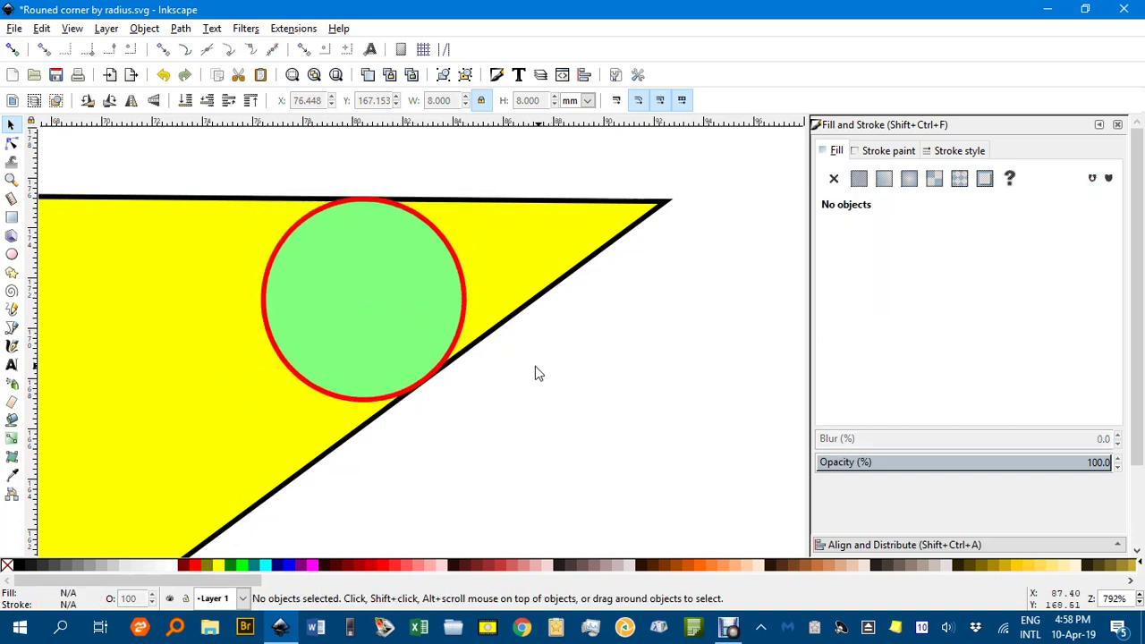
- Nudge the top-left circle to touch the left edge, then zoom out to check all three corners
scroll(412, 351, down, 3)
scroll(383, 341, left, 8)
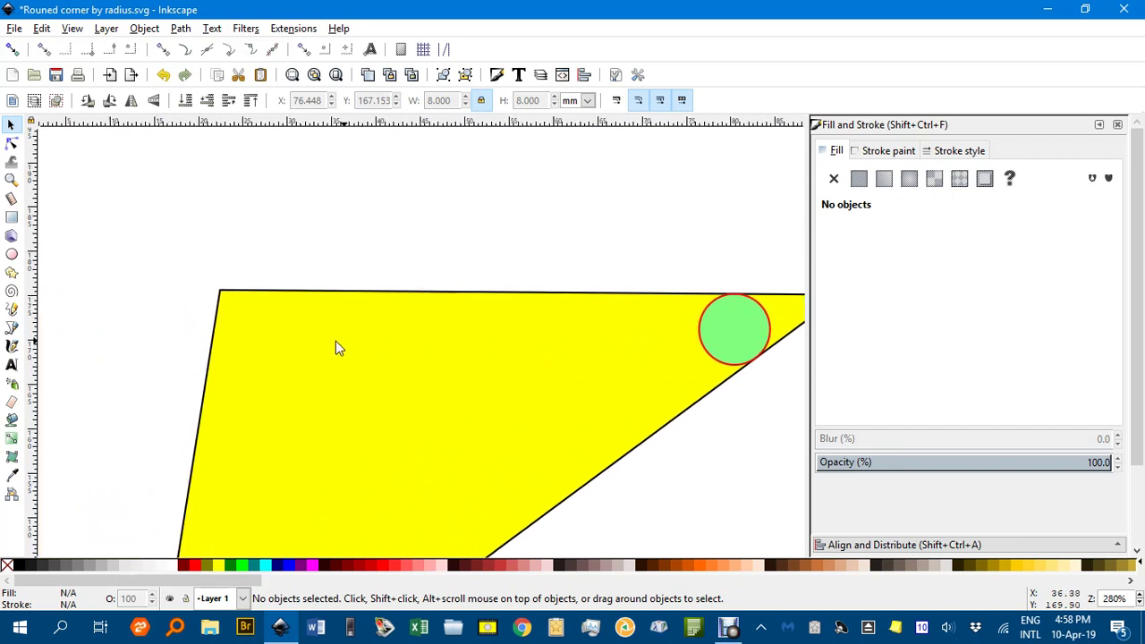
scroll(368, 277, up, 2)
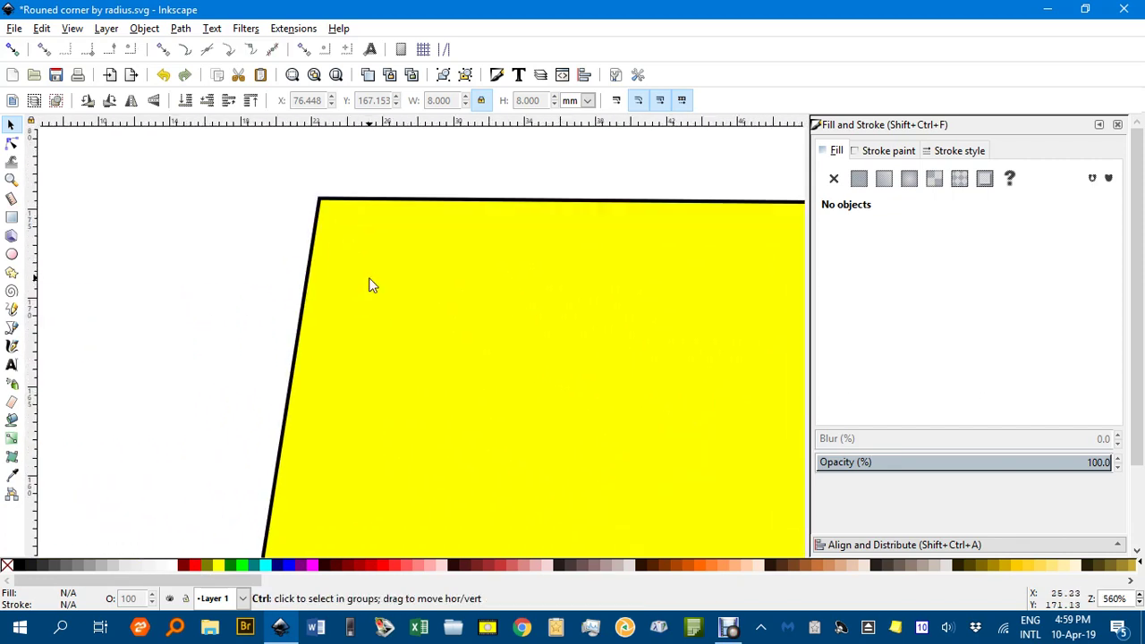
click(370, 281)
scroll(371, 286, up, 1)
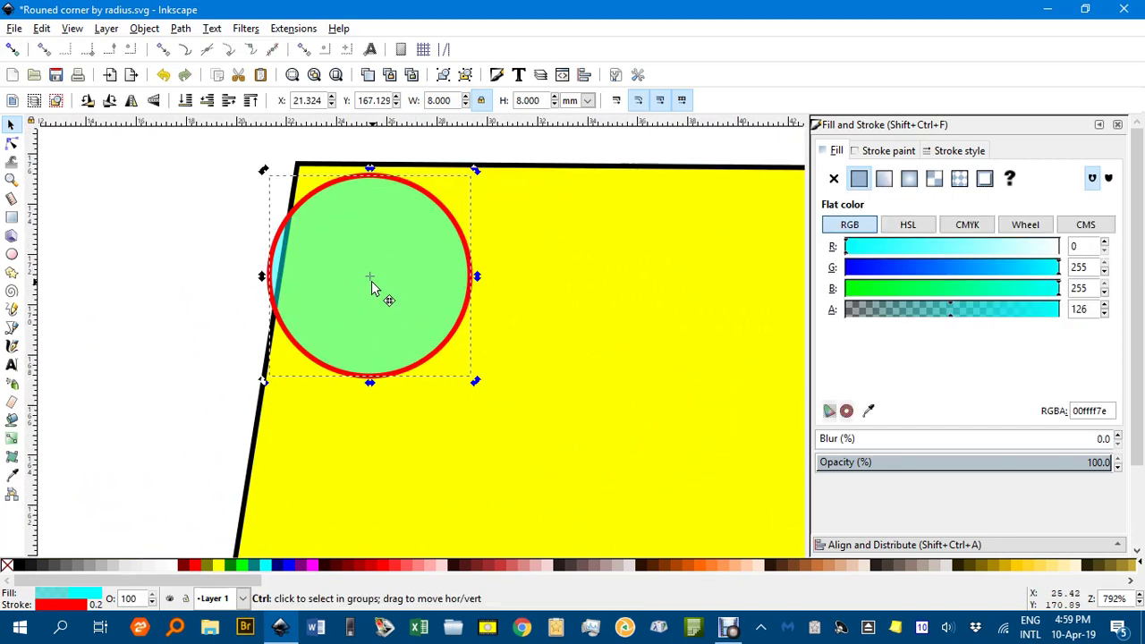
drag(367, 283, 376, 256)
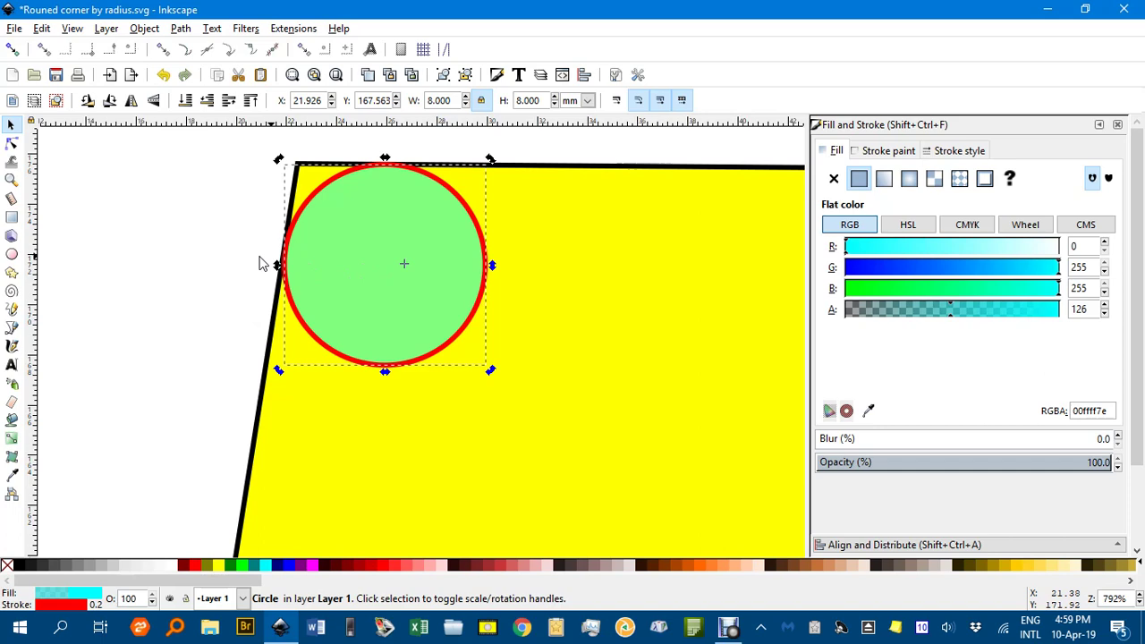
click(225, 265)
scroll(383, 293, down, 4)
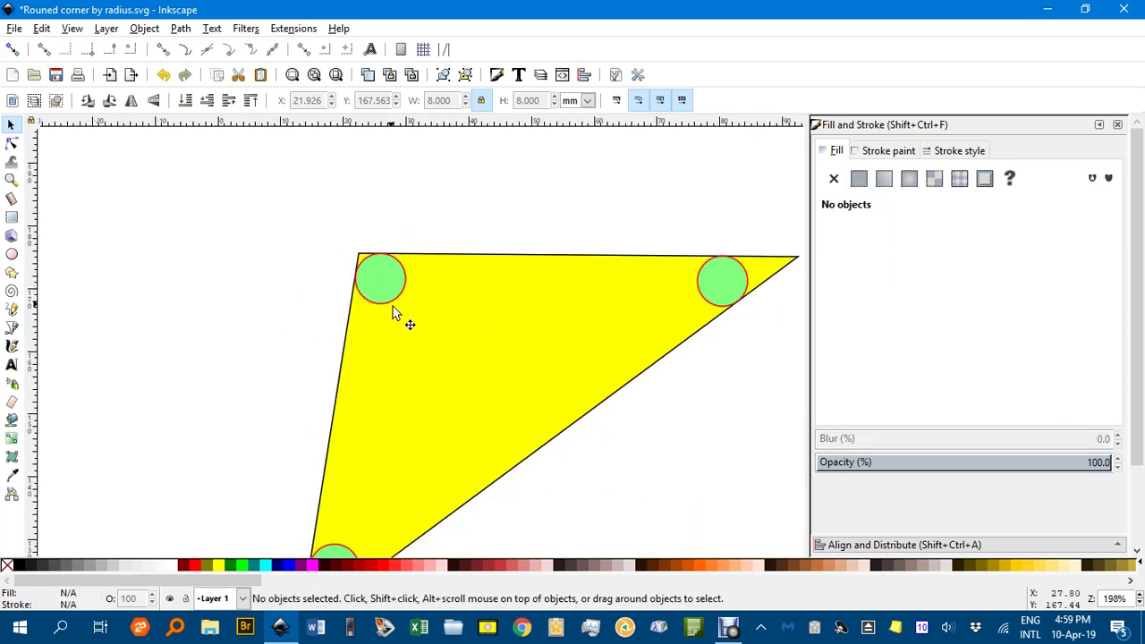
scroll(349, 250, down, 1)
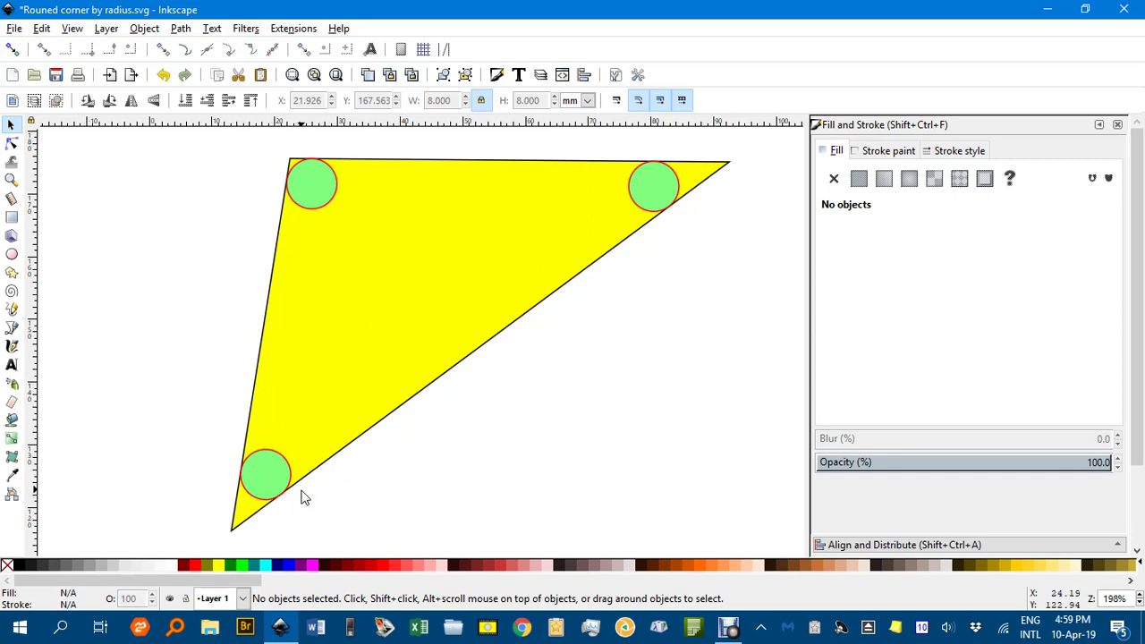
drag(298, 495, 322, 409)
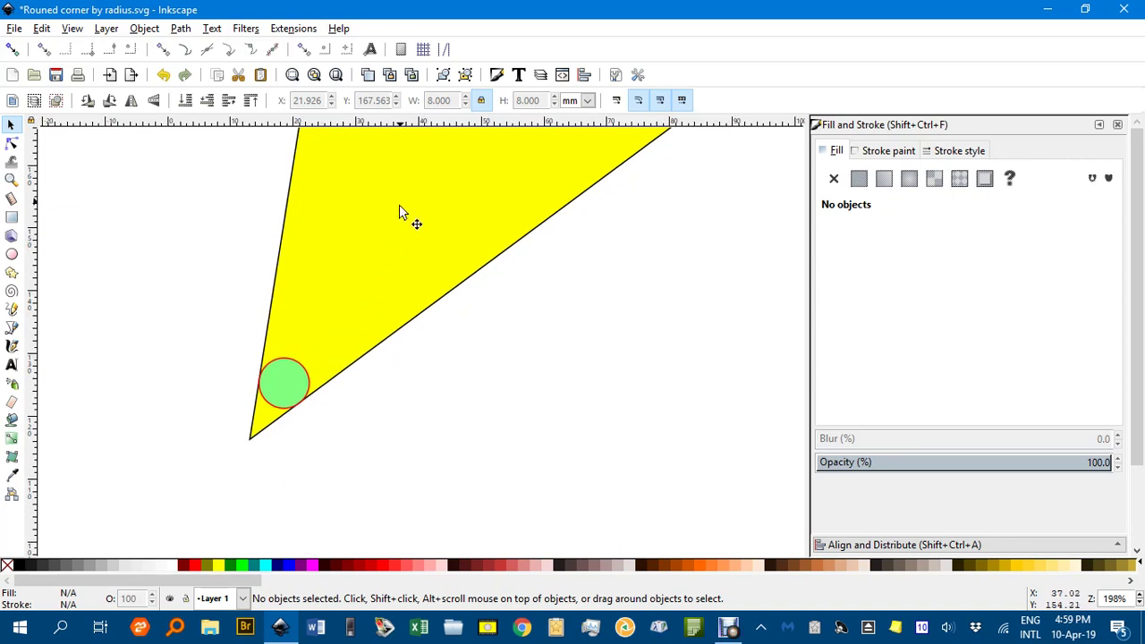
drag(422, 247, 366, 322)
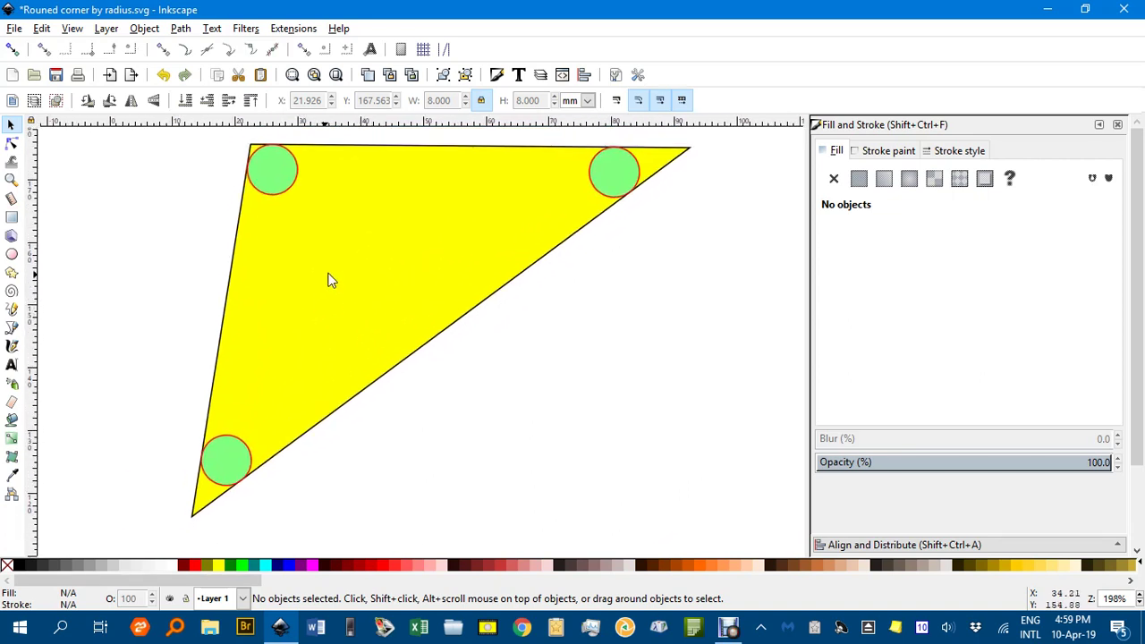
click(355, 271)
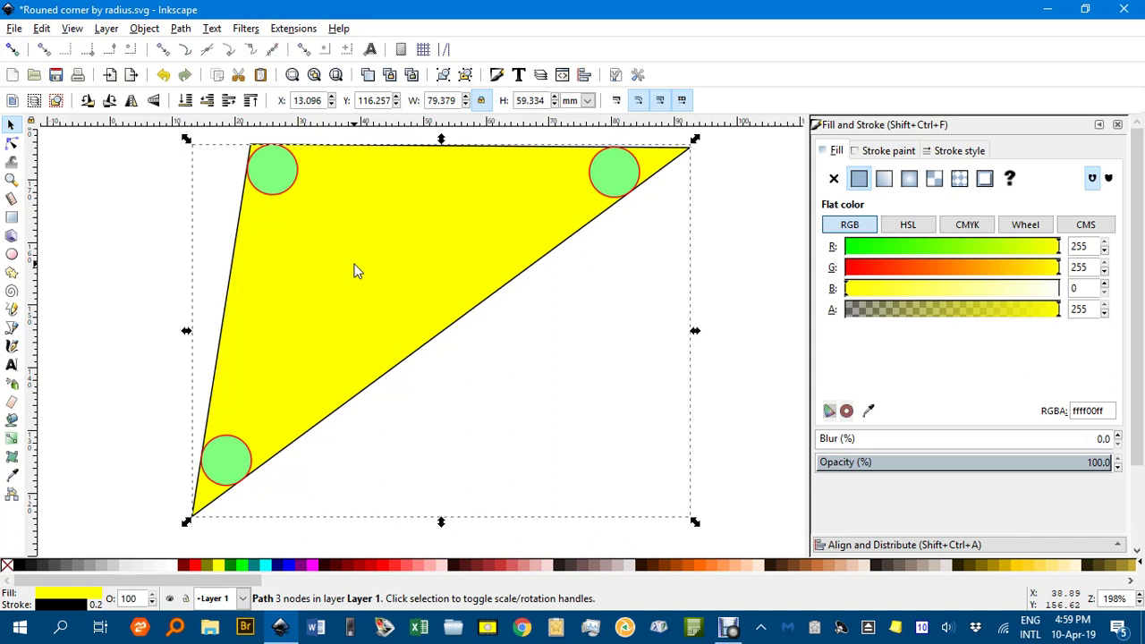
key(ctrl+z)
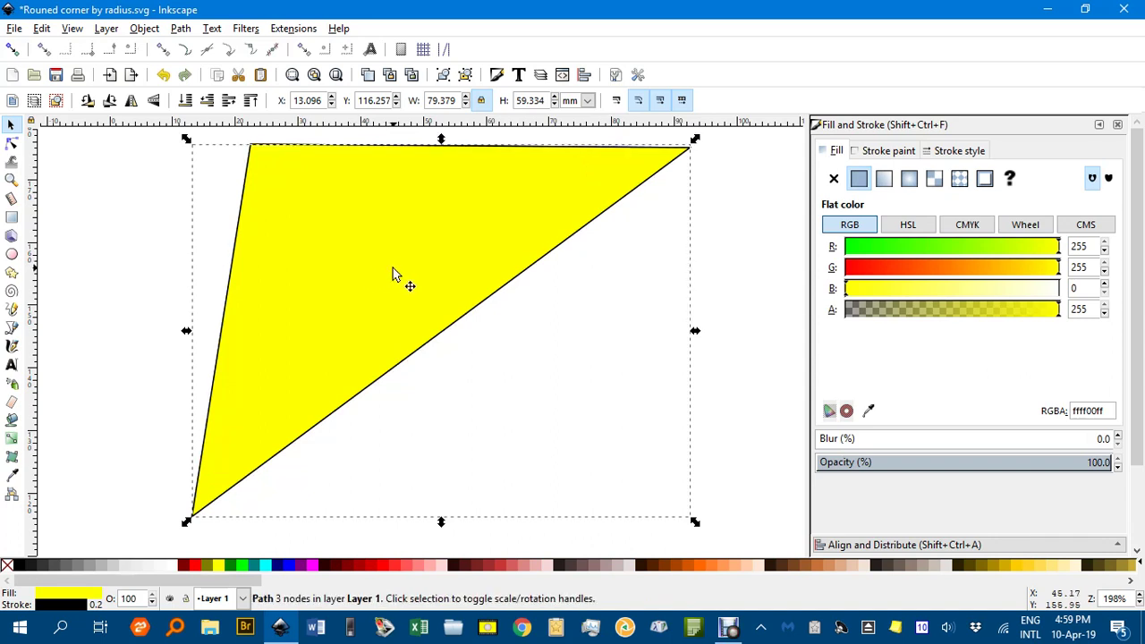
click(240, 566)
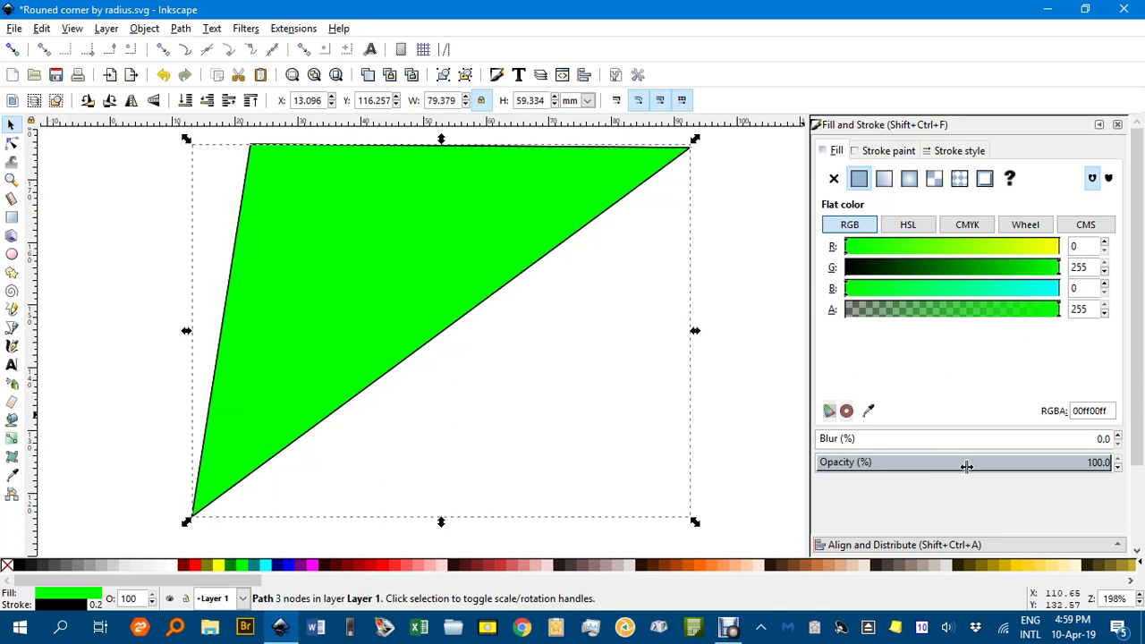
click(898, 464)
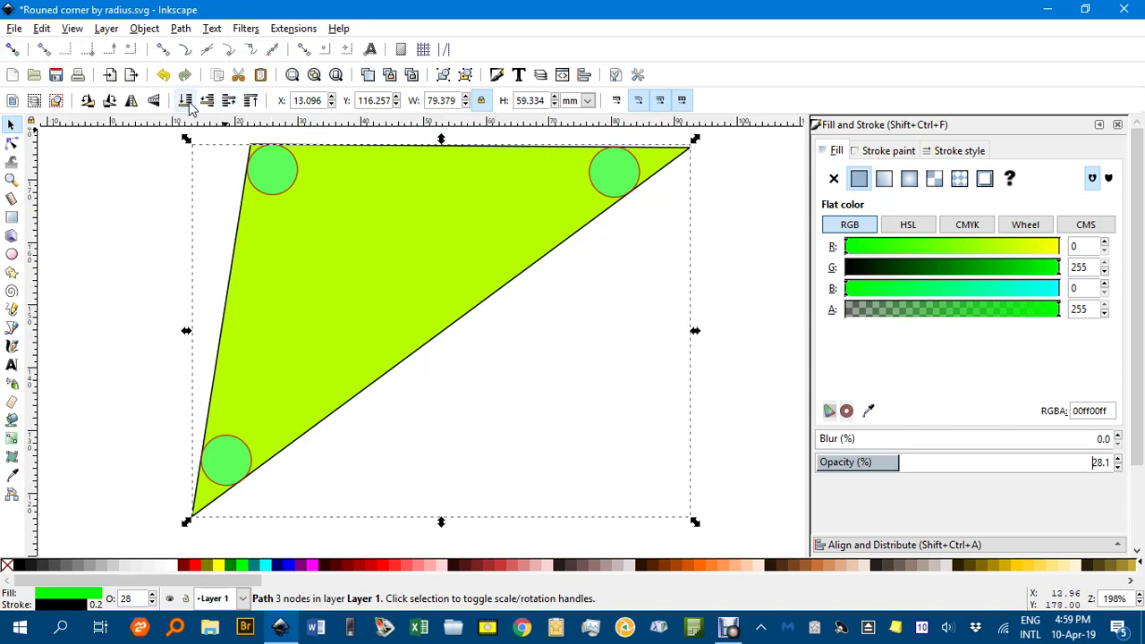
click(143, 223)
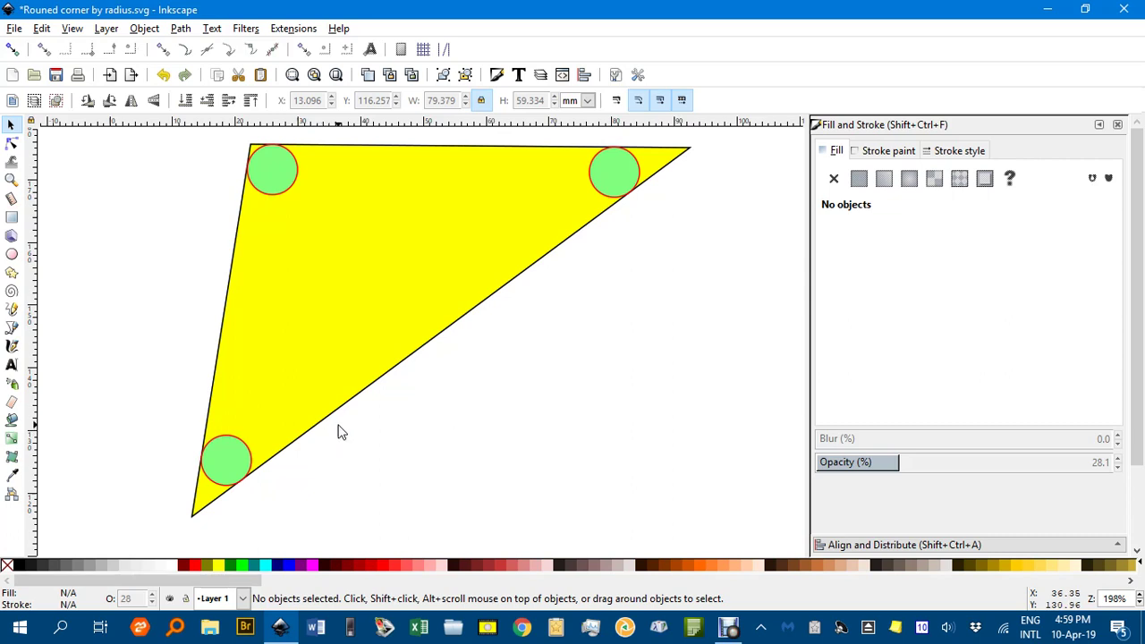
drag(284, 457, 359, 340)
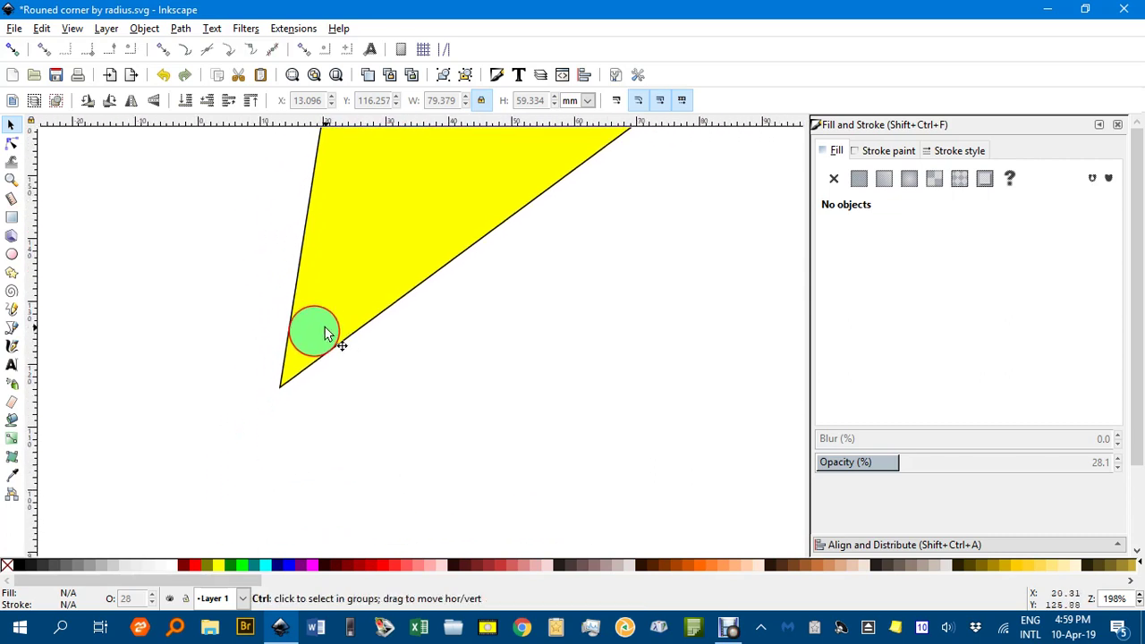
scroll(327, 333, up, 4)
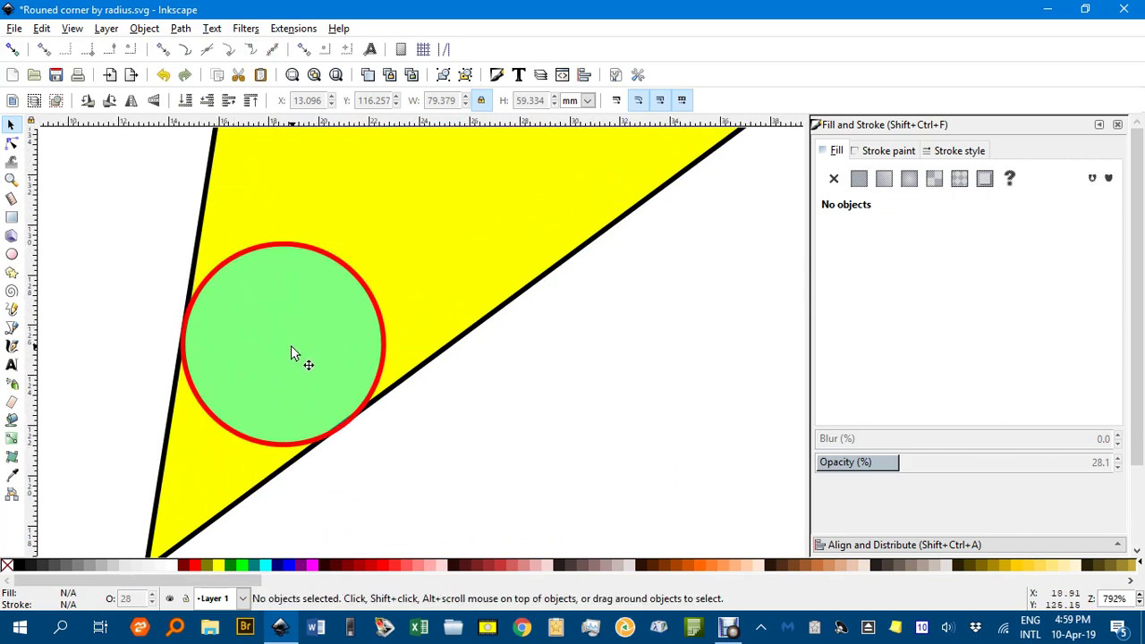
click(290, 349)
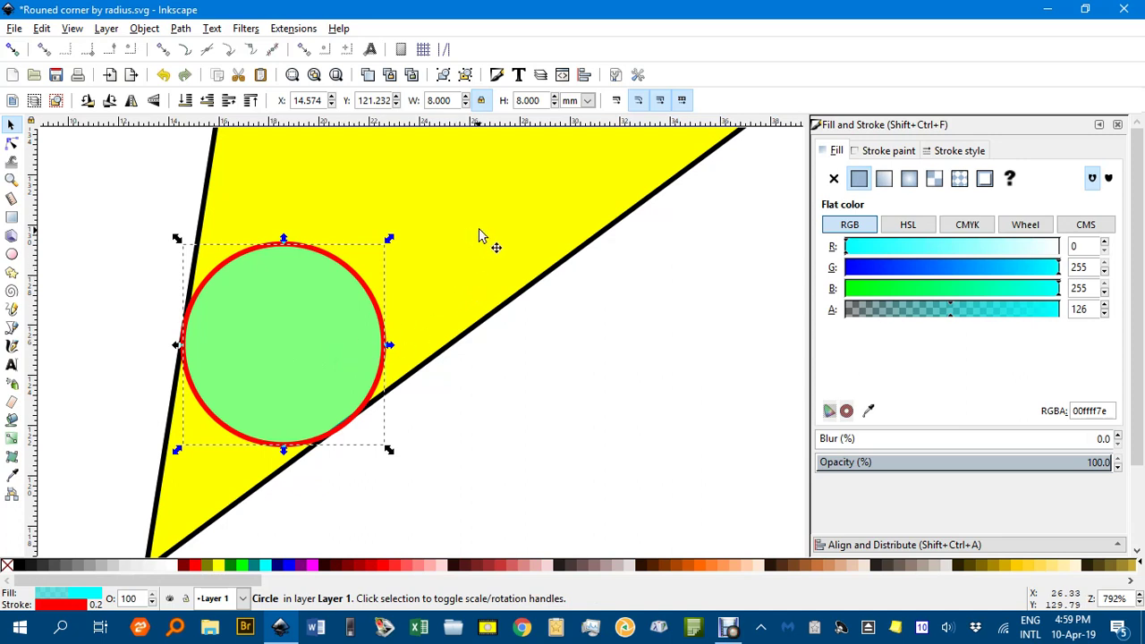
click(501, 190)
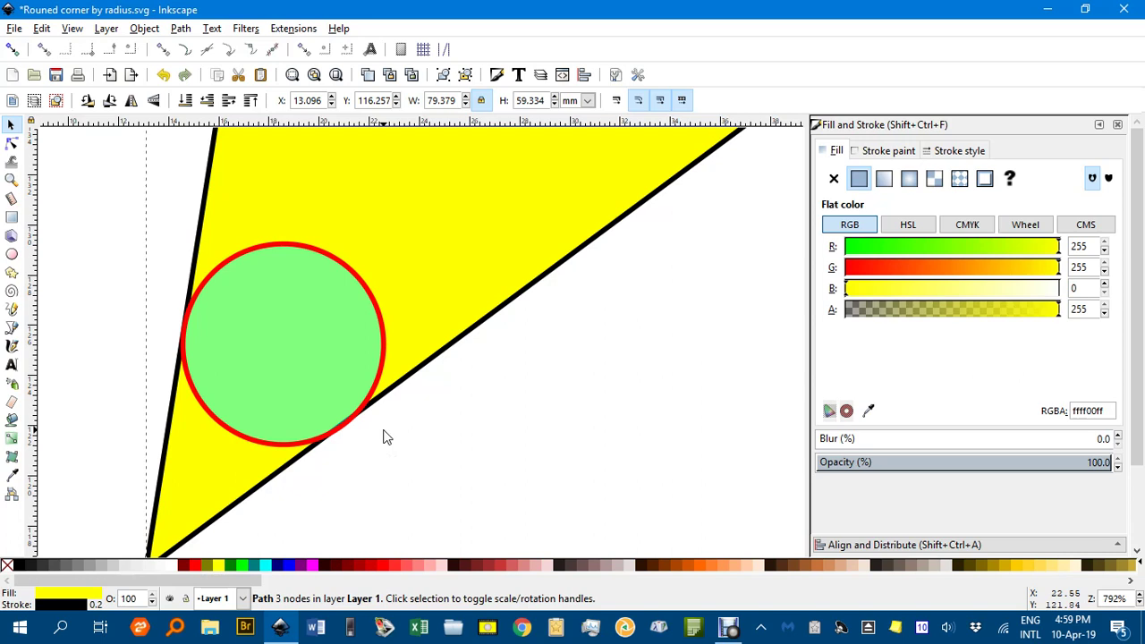
- In node editing, add nodes where the lower-left circle touches both edges and select the bottom vertex
key(n)
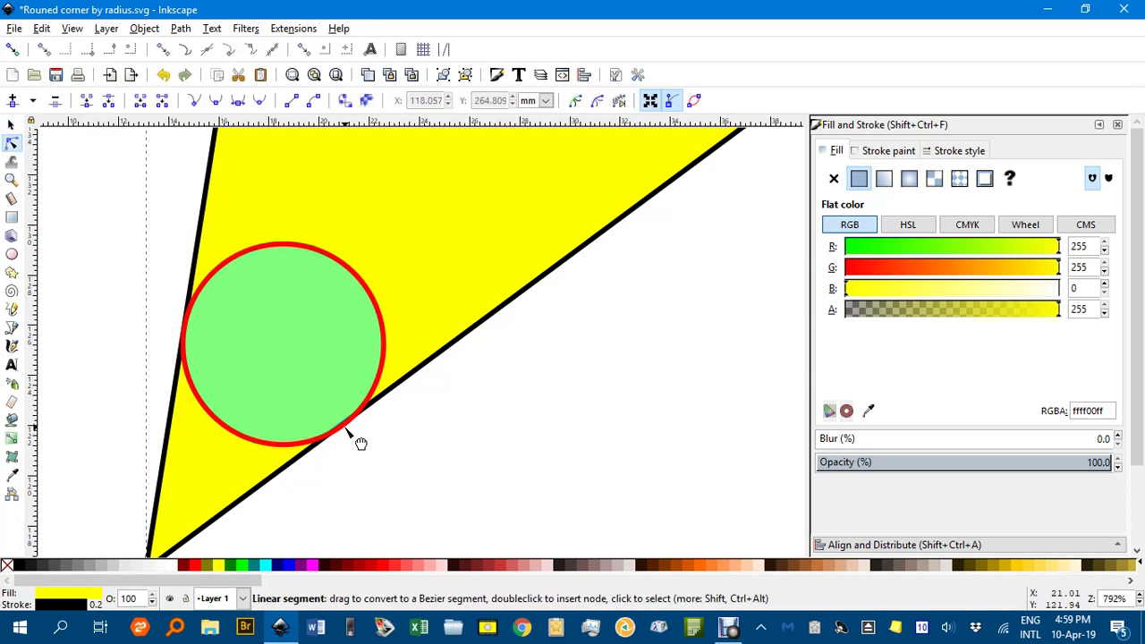
click(344, 428)
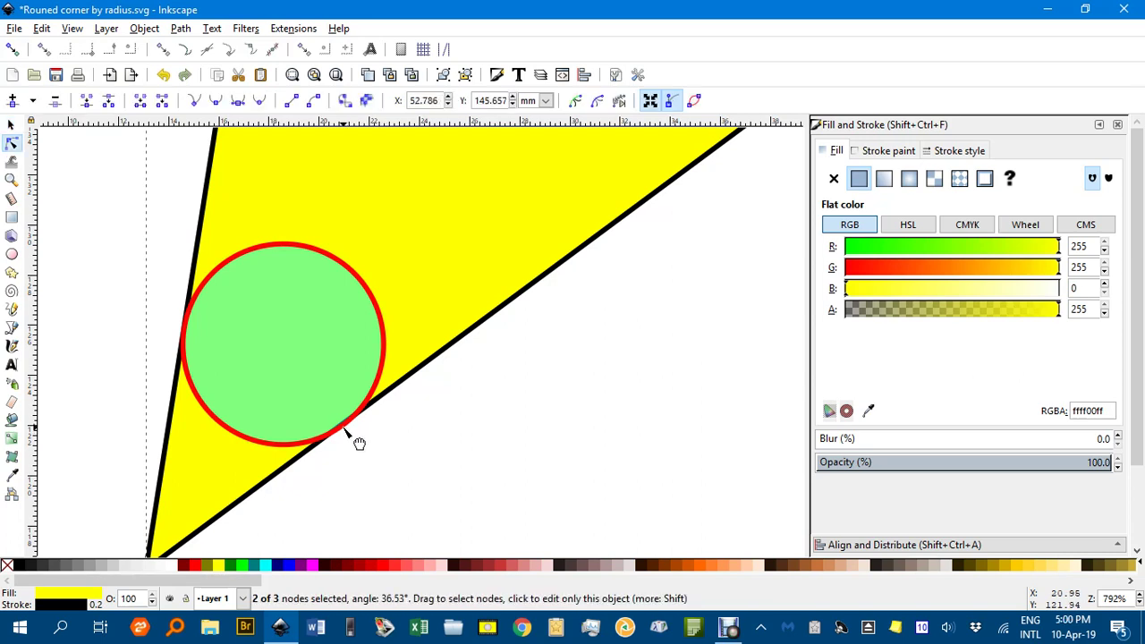
click(185, 323)
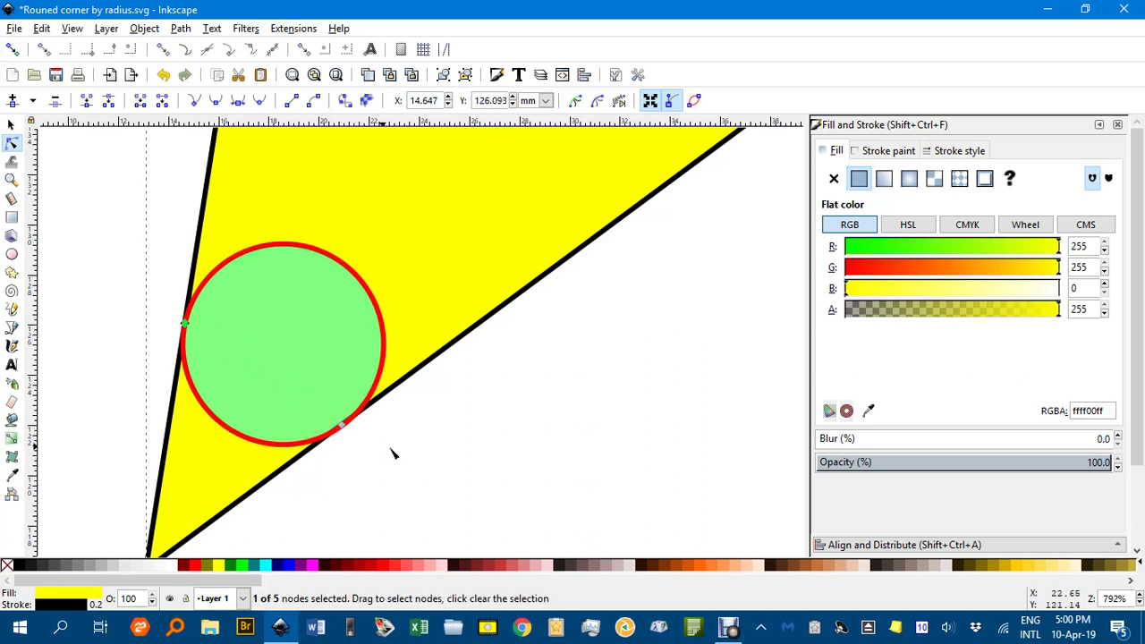
scroll(390, 454, down, 3)
scroll(391, 454, left, 2)
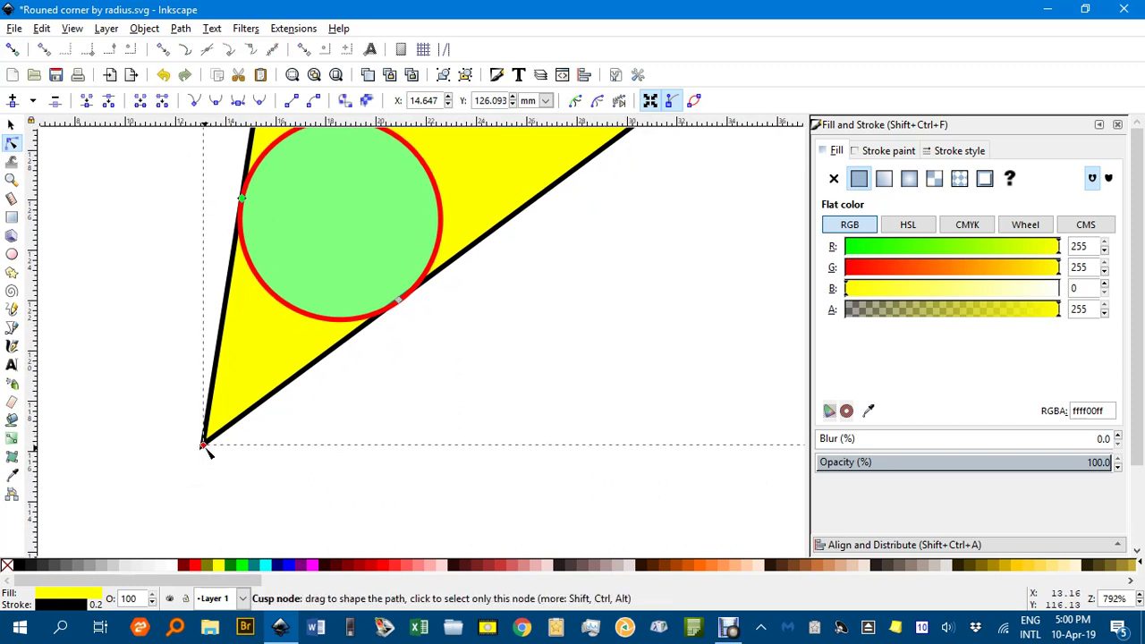
click(204, 447)
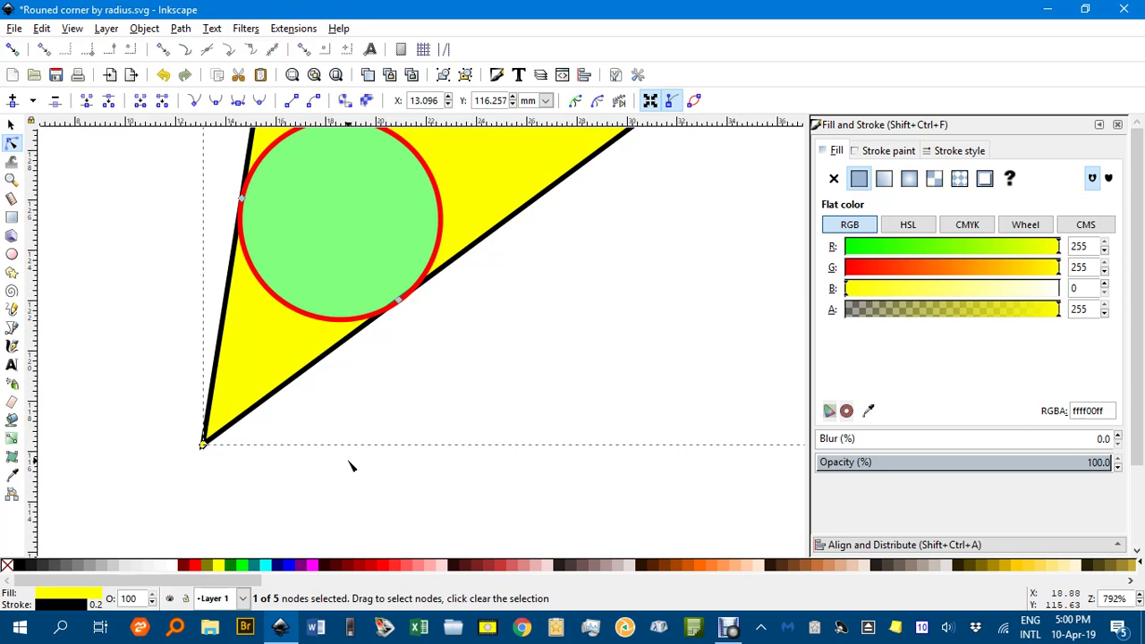
- Make the bottom corner node smooth and, with snapping on, drag its handles so the curve hugs the circle
key(ctrl+l)
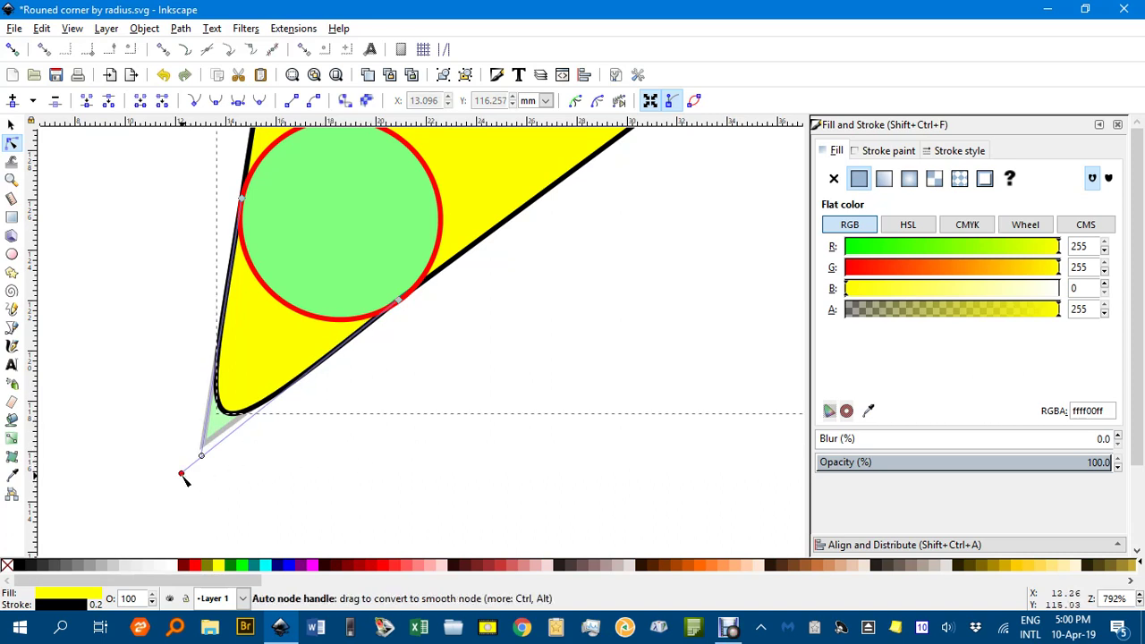
drag(181, 474, 243, 441)
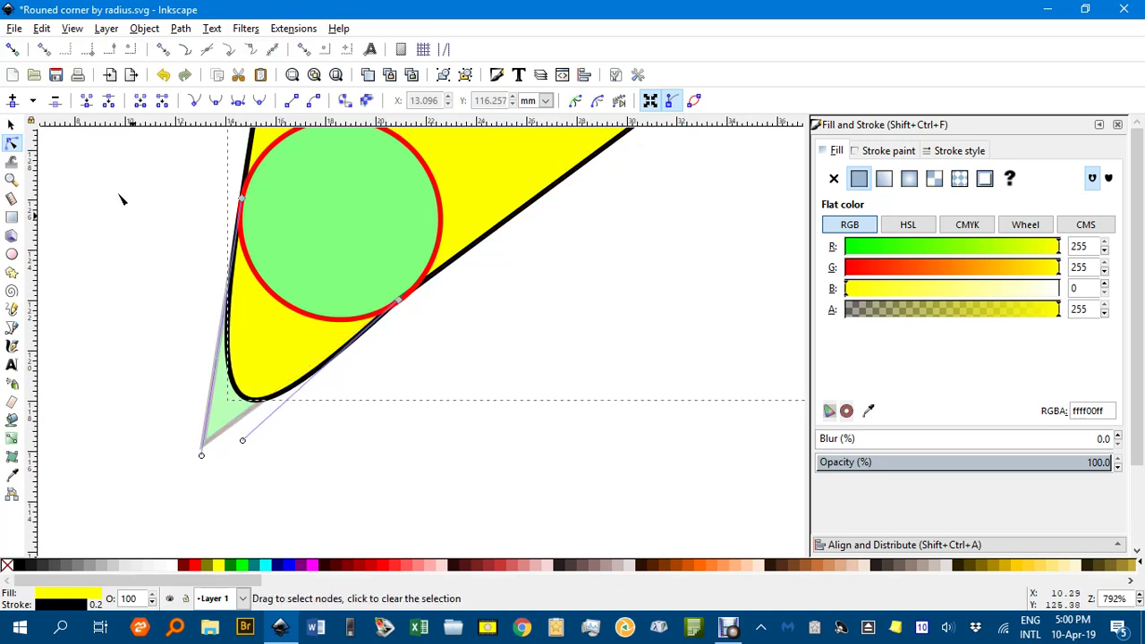
click(13, 49)
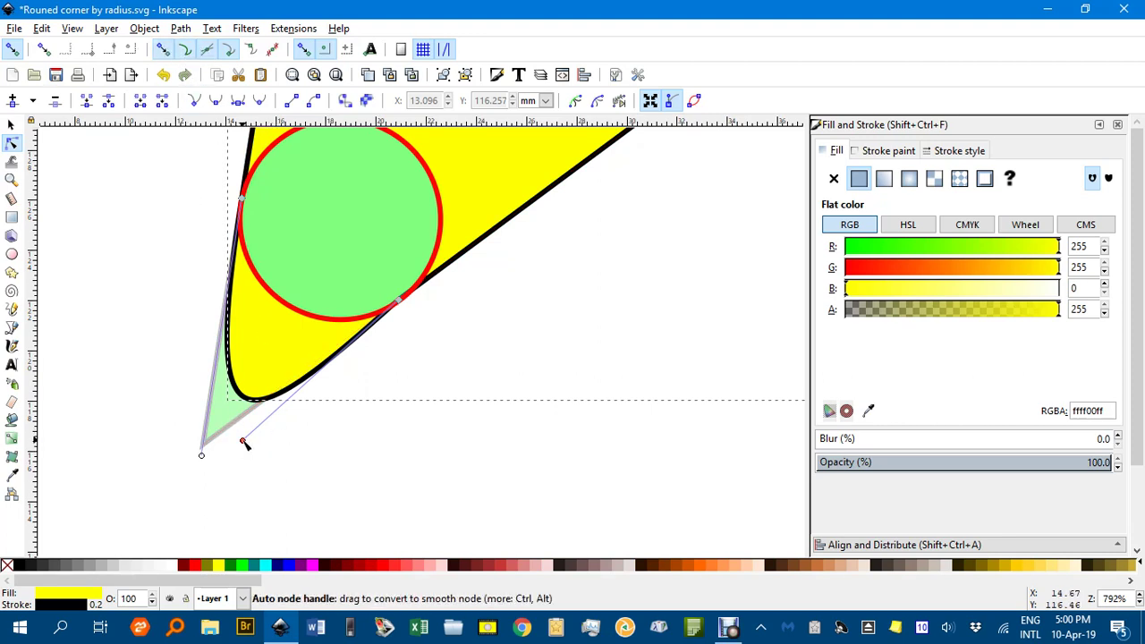
drag(243, 441, 224, 311)
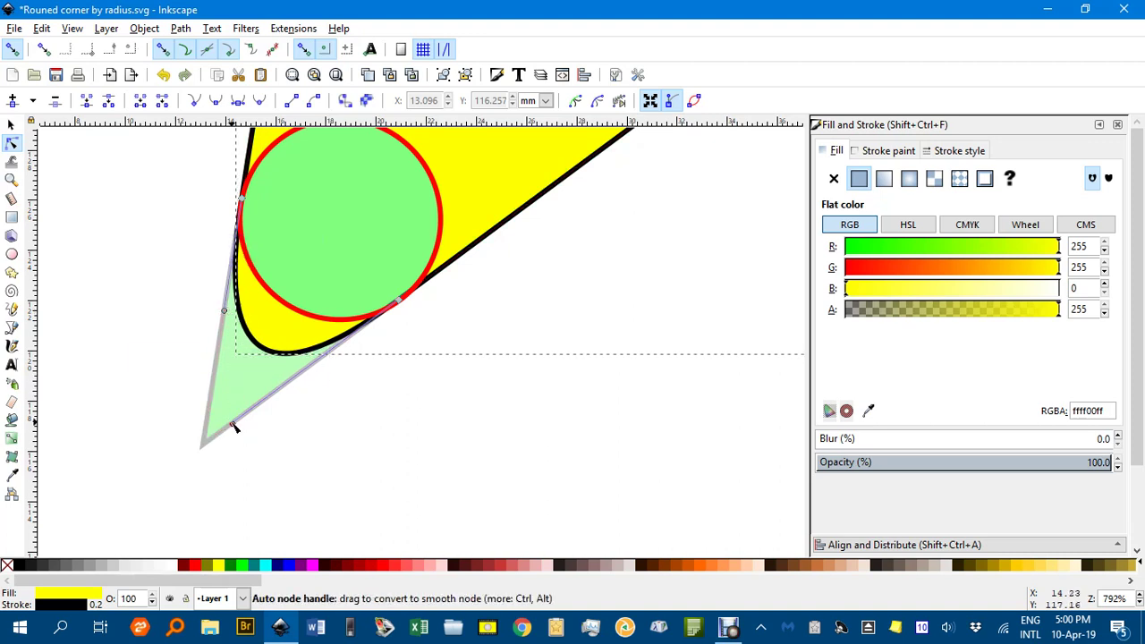
drag(235, 427, 331, 350)
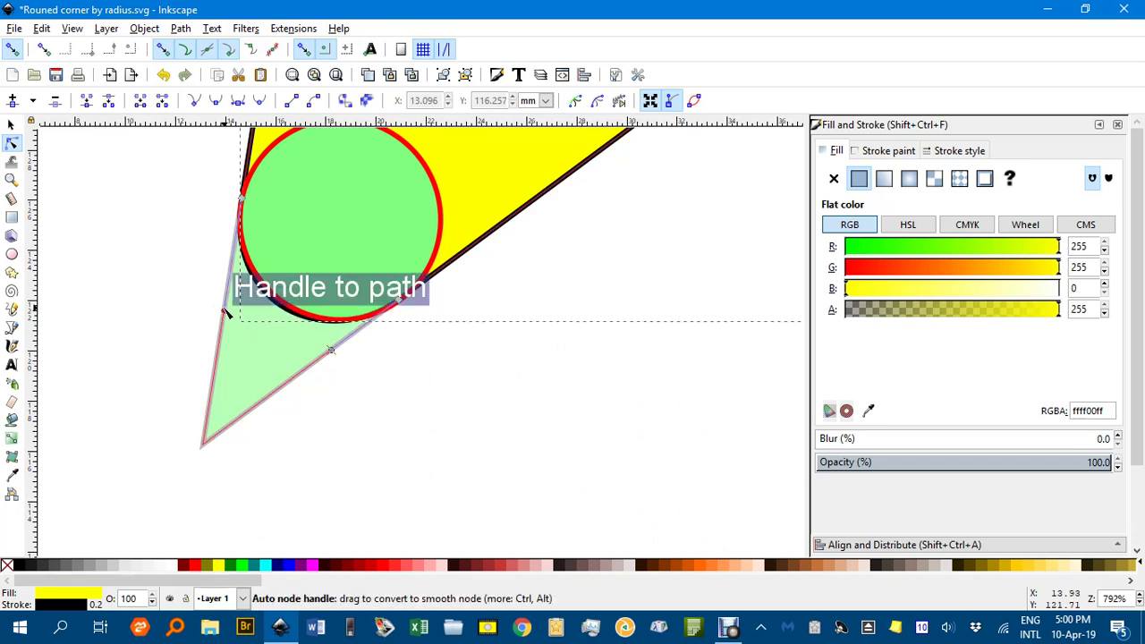
drag(224, 307, 235, 302)
click(138, 335)
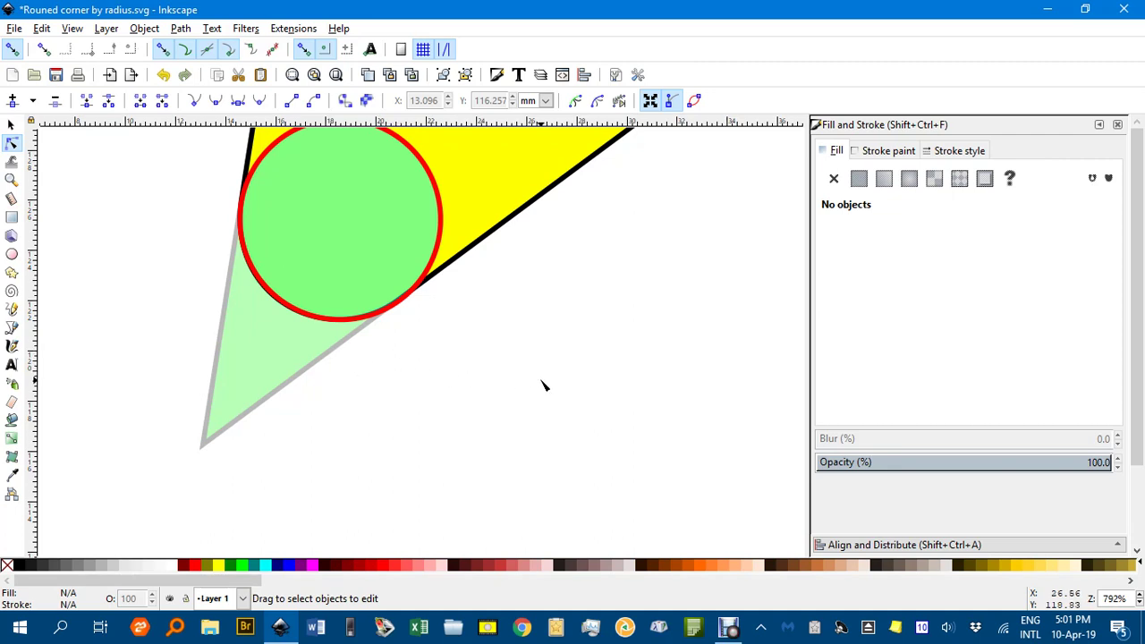
- Reselect the yellow triangle and add nodes where the top-right circle touches the slanted and top edges
scroll(534, 359, down, 6)
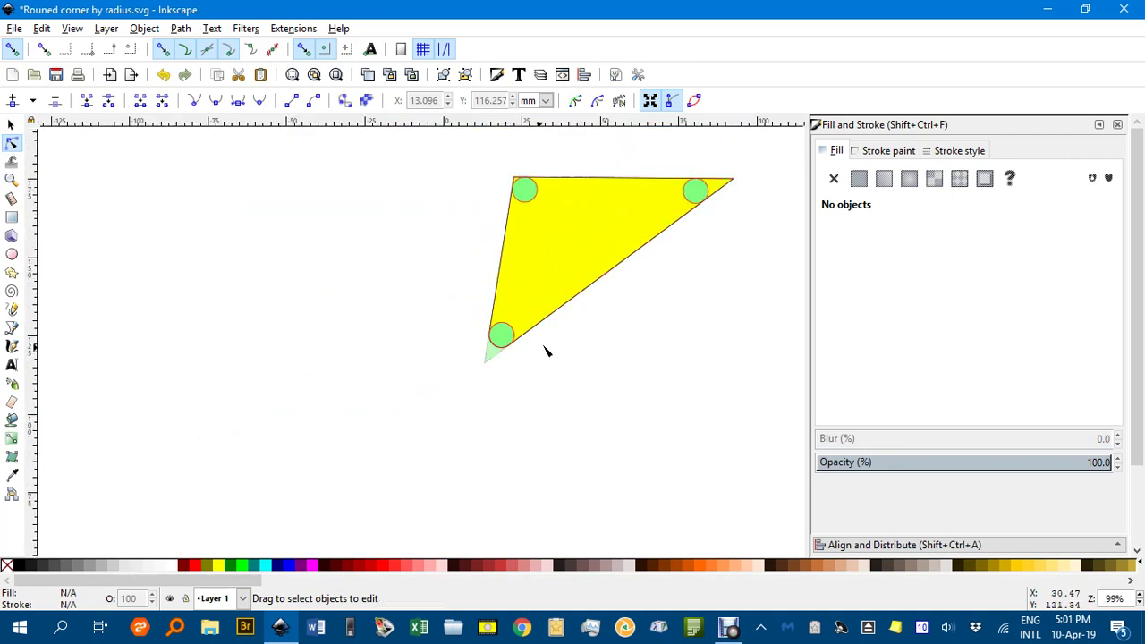
drag(544, 350, 374, 438)
scroll(374, 420, right, 2)
scroll(430, 304, down, 2)
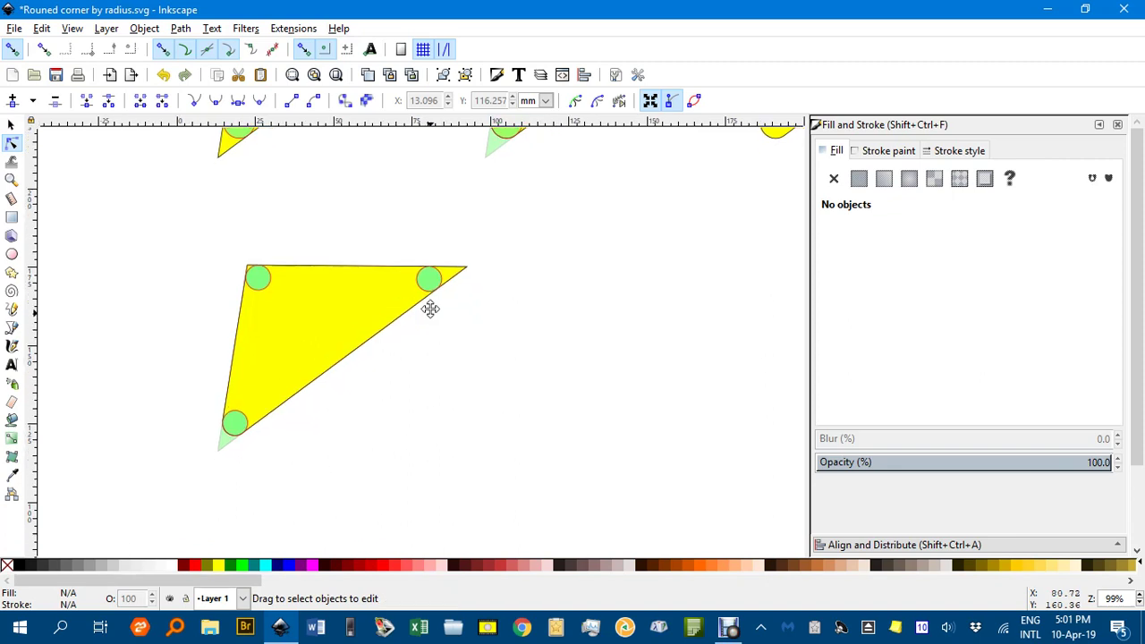
scroll(430, 276, up, 6)
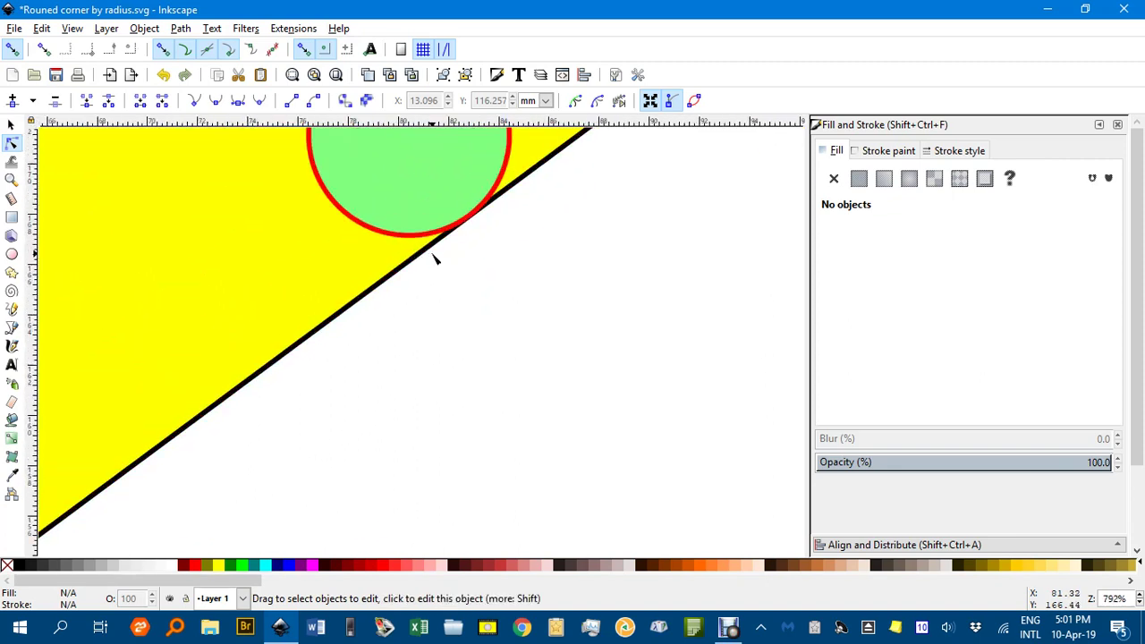
scroll(433, 323, up, 2)
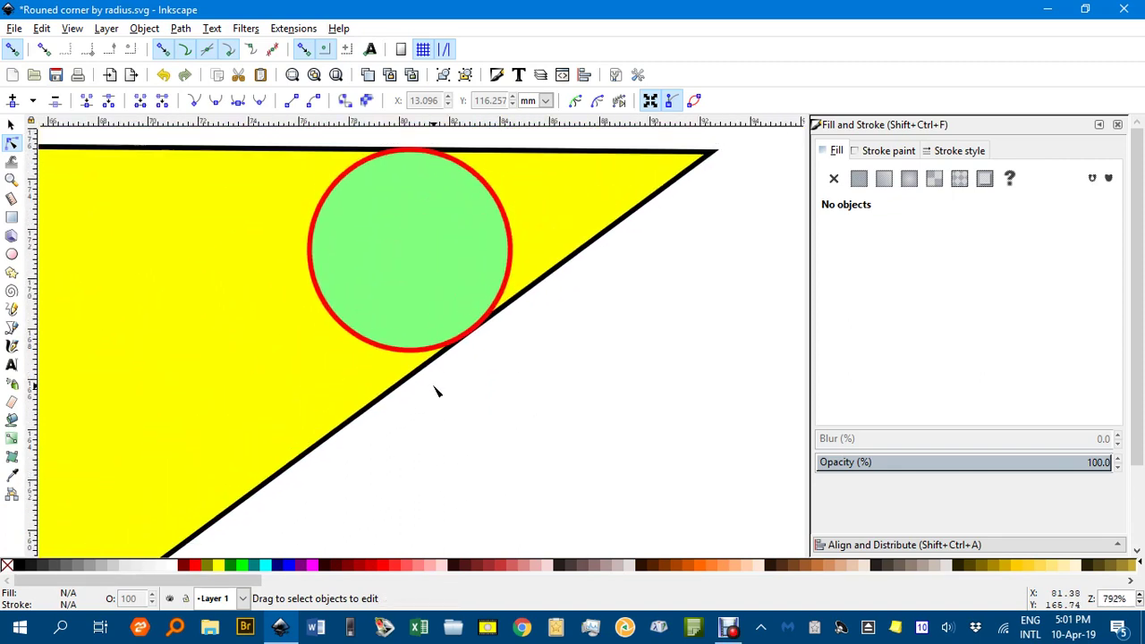
click(464, 343)
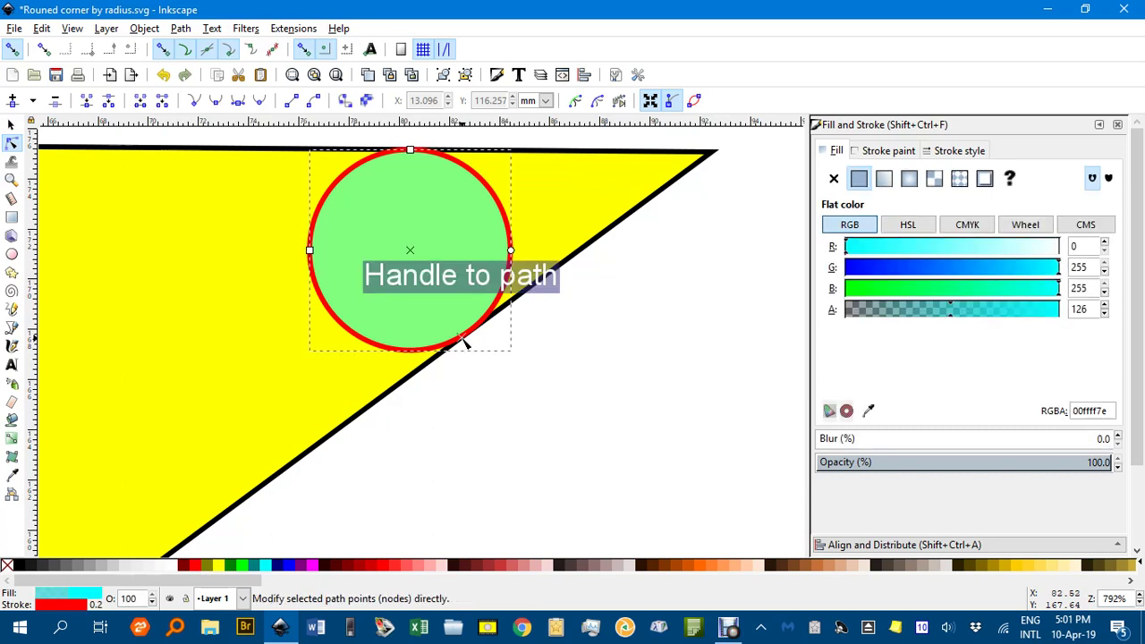
click(533, 356)
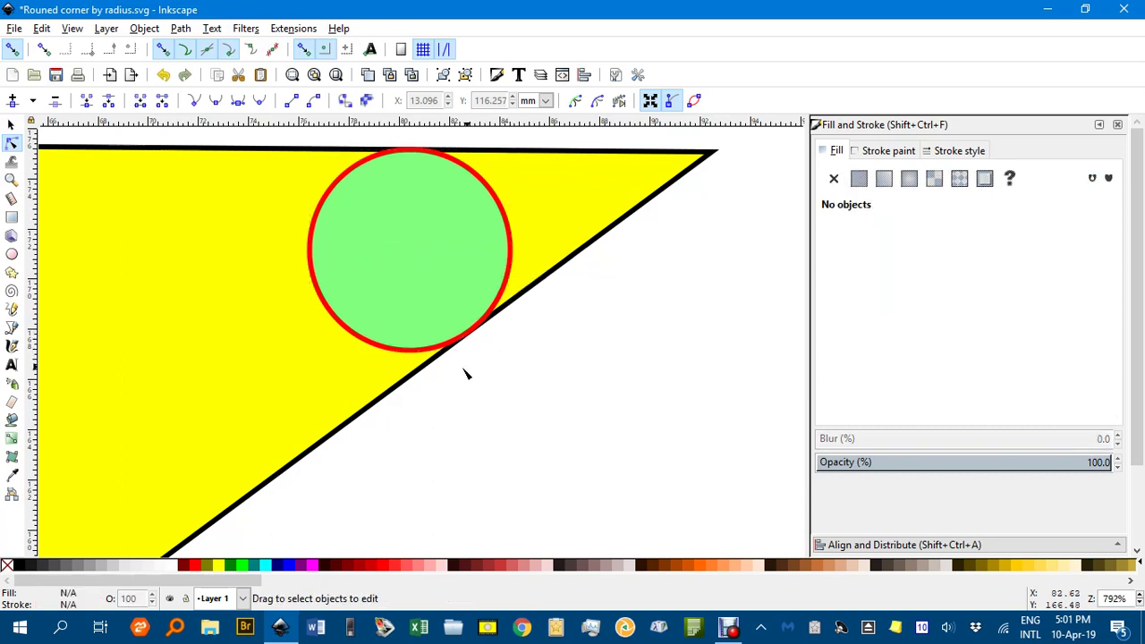
key(s)
click(230, 342)
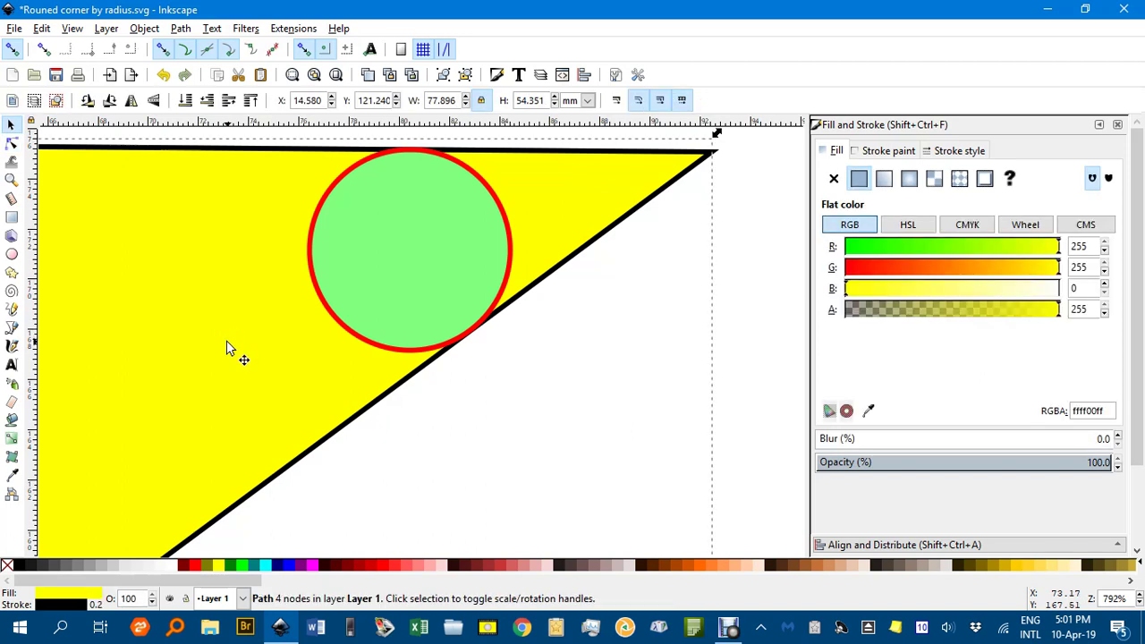
key(n)
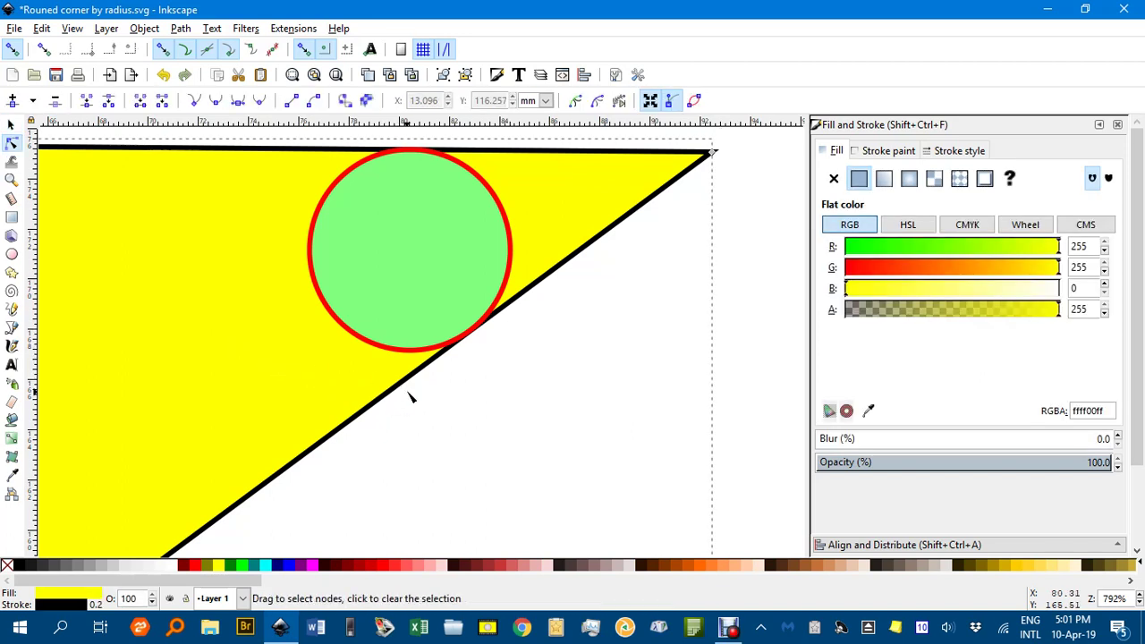
double_click(465, 338)
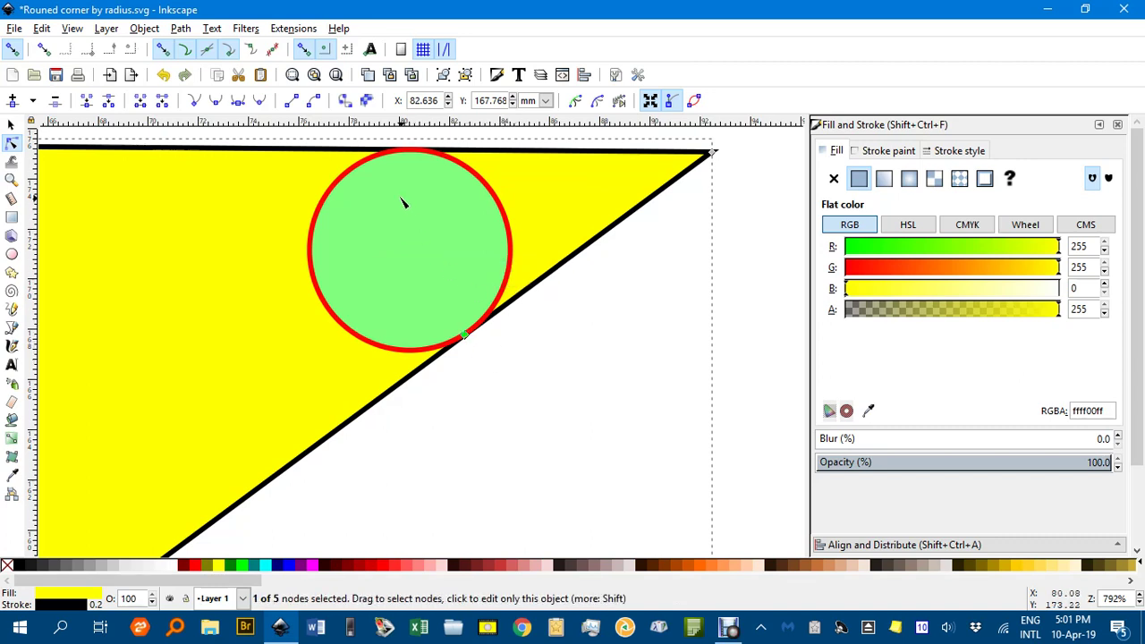
double_click(408, 152)
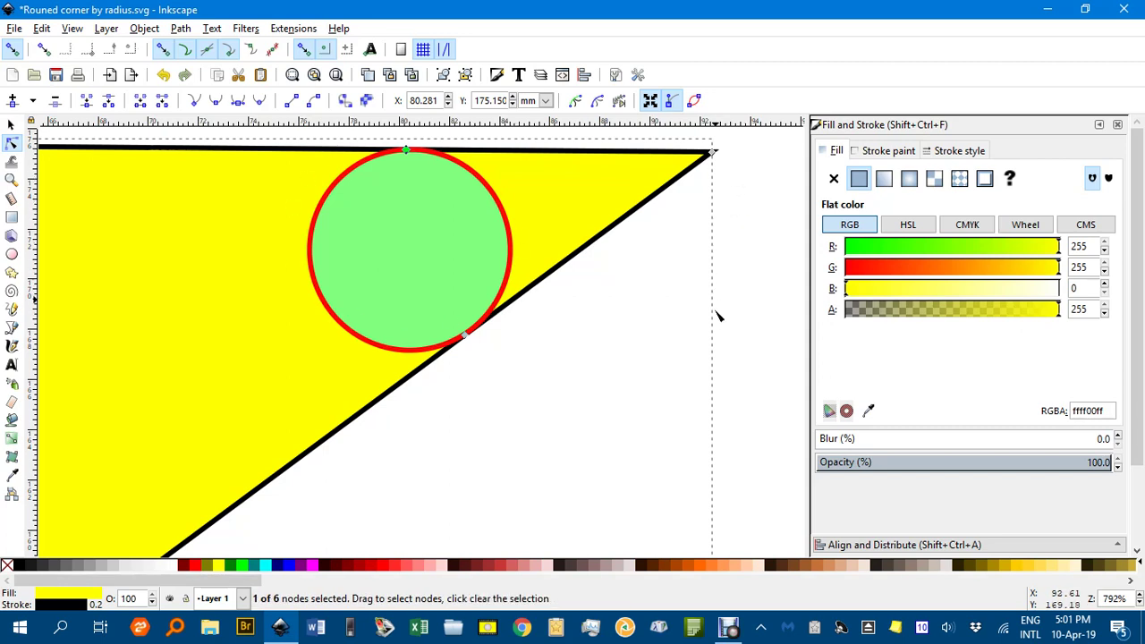
- Round the top-right corner node, dragging its handles so the curve follows the guide circle
click(713, 154)
drag(713, 154, 707, 184)
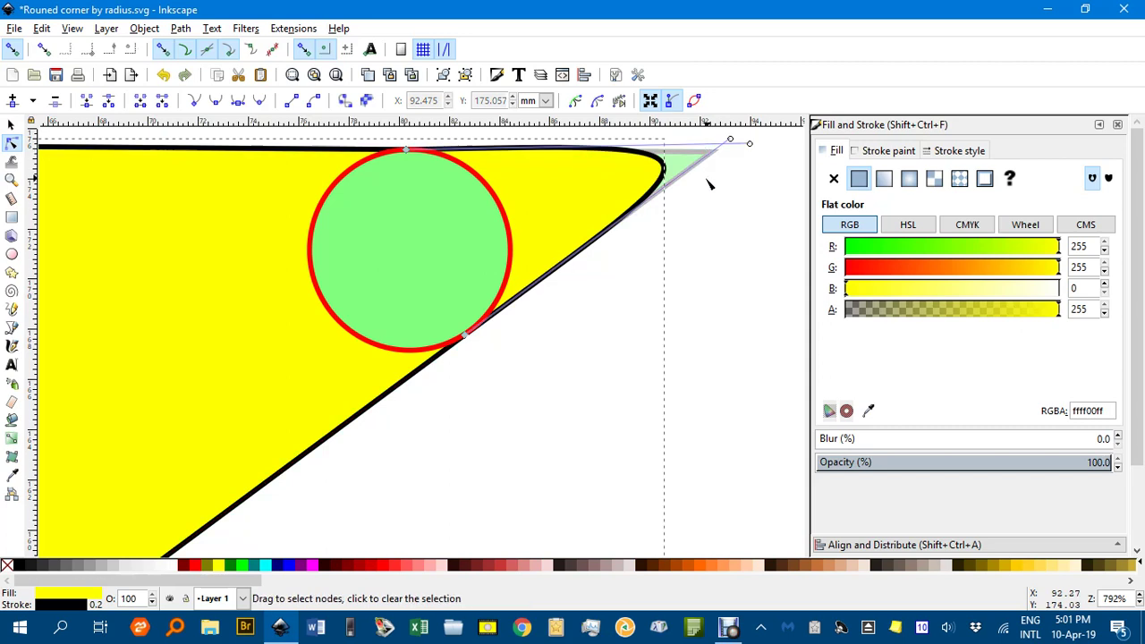
drag(730, 140, 590, 246)
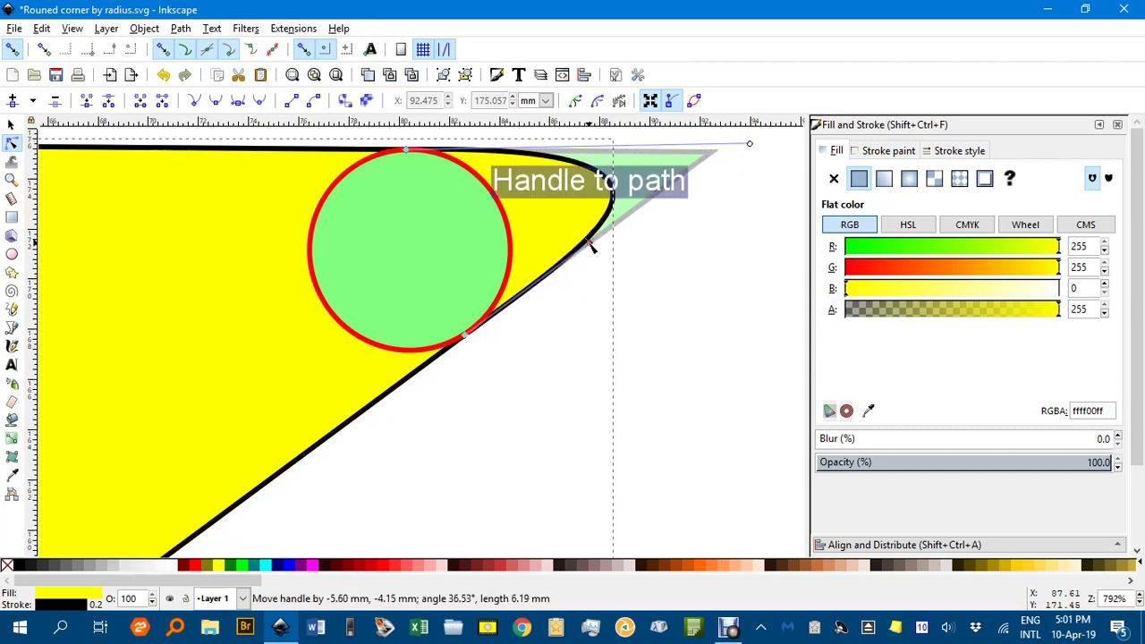
drag(750, 143, 502, 151)
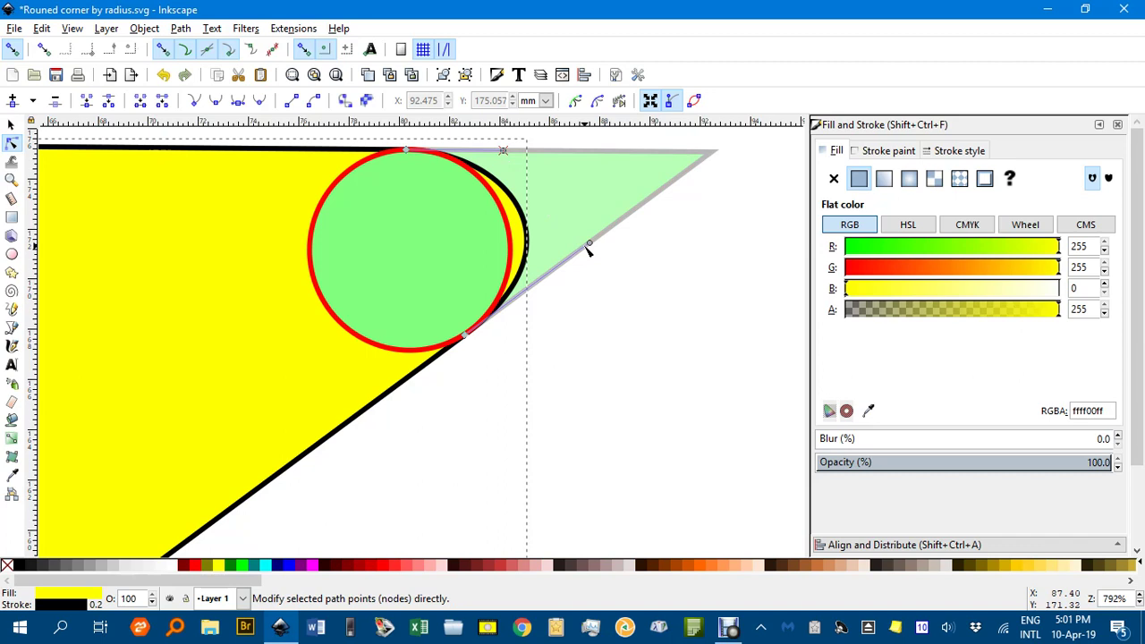
drag(589, 243, 552, 267)
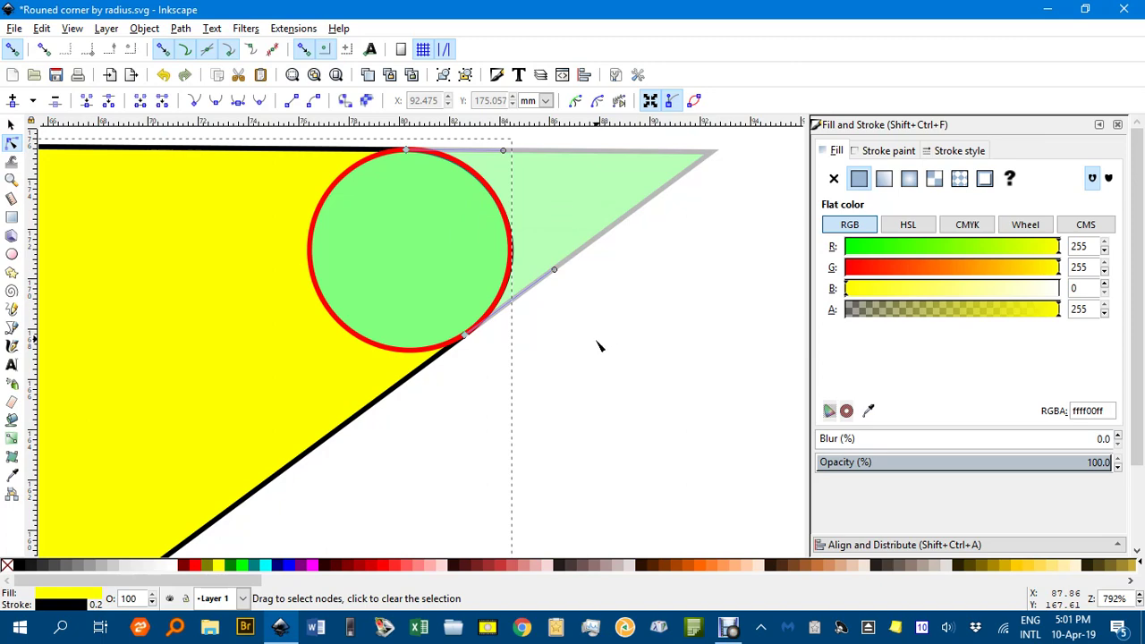
- Zoom to the top-left corner and add nodes at the circle's tangent points on the top and left edges
scroll(451, 503, down, 10)
scroll(452, 503, left, 10)
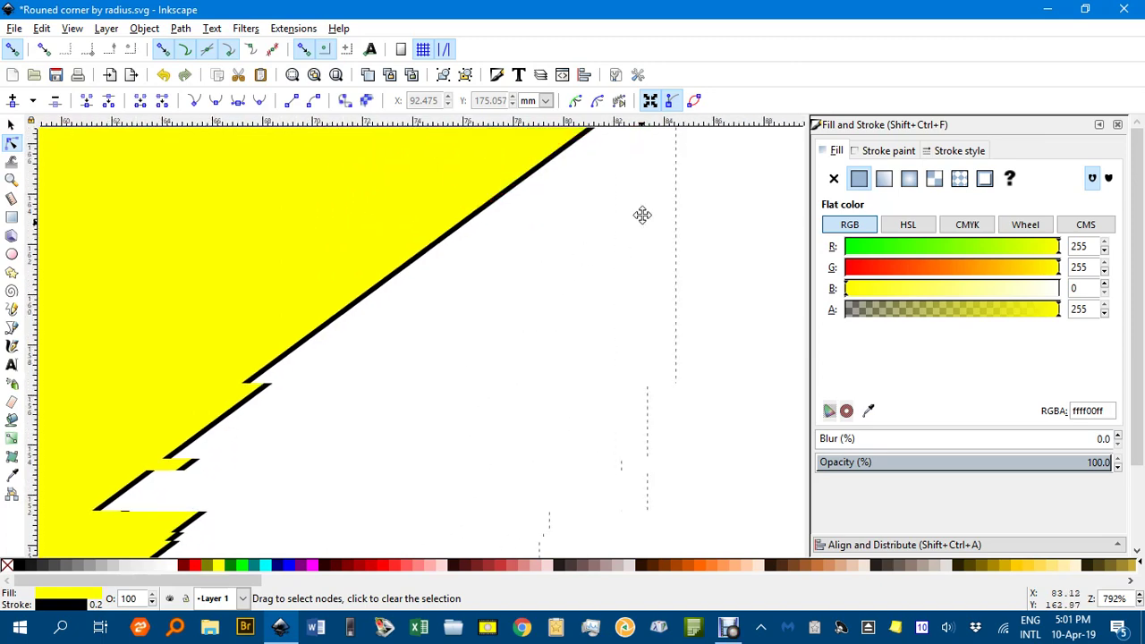
scroll(371, 434, down, 5)
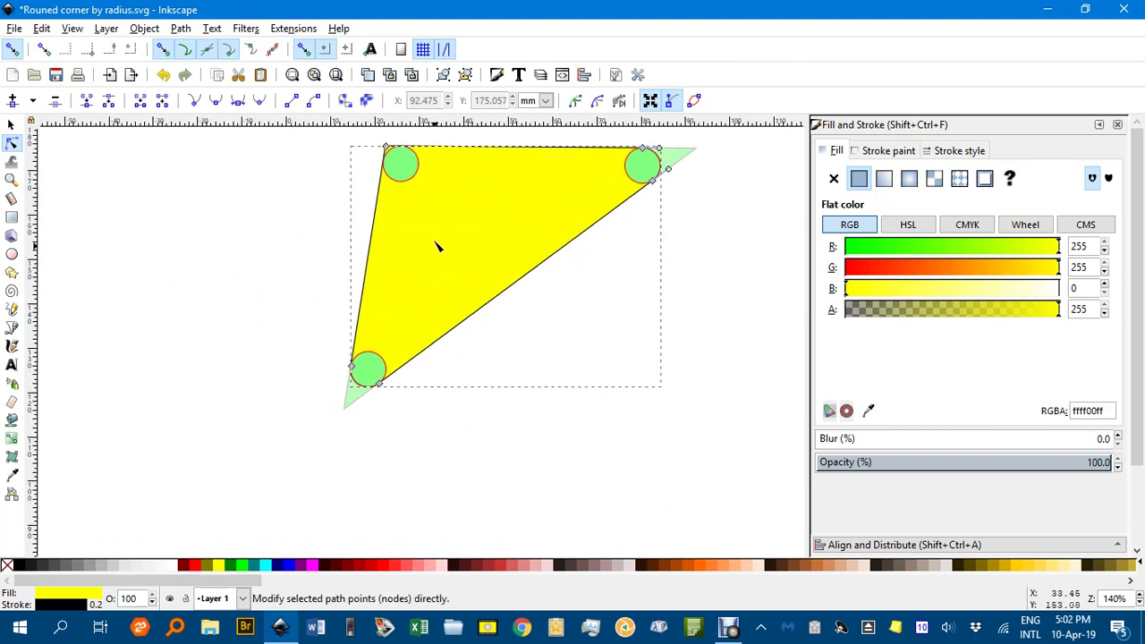
scroll(454, 317, up, 3)
scroll(450, 338, up, 5)
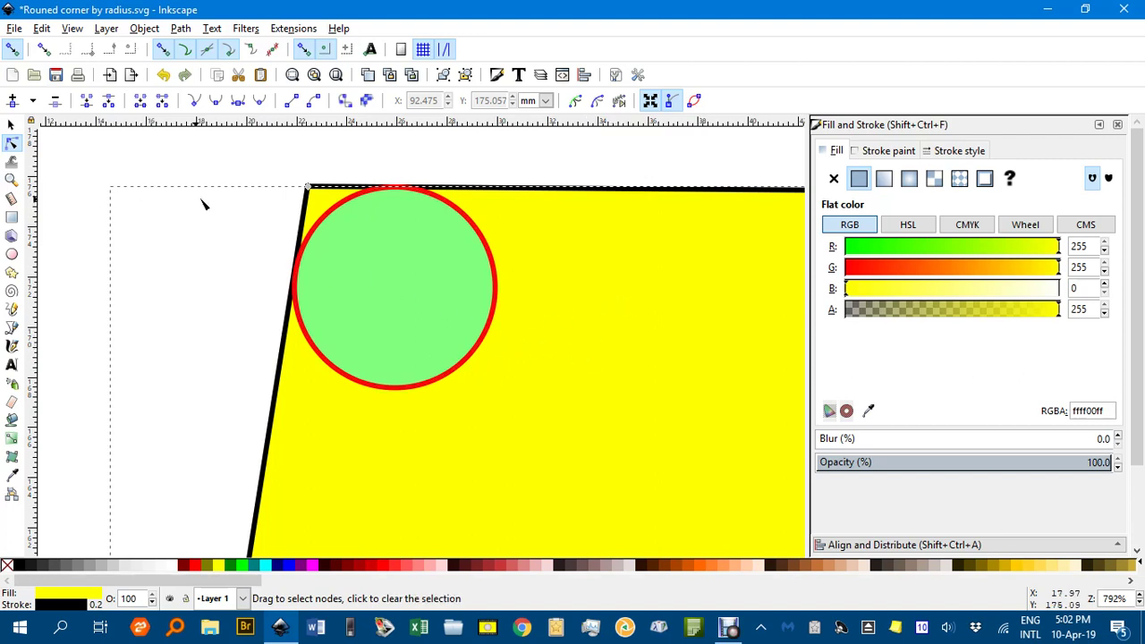
double_click(396, 190)
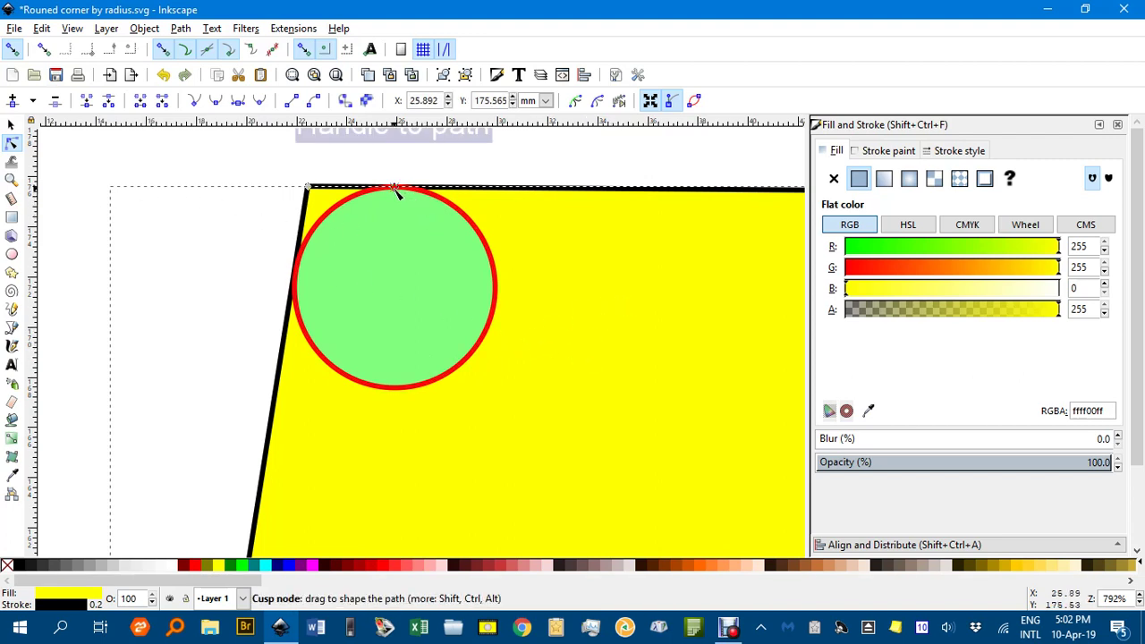
double_click(295, 279)
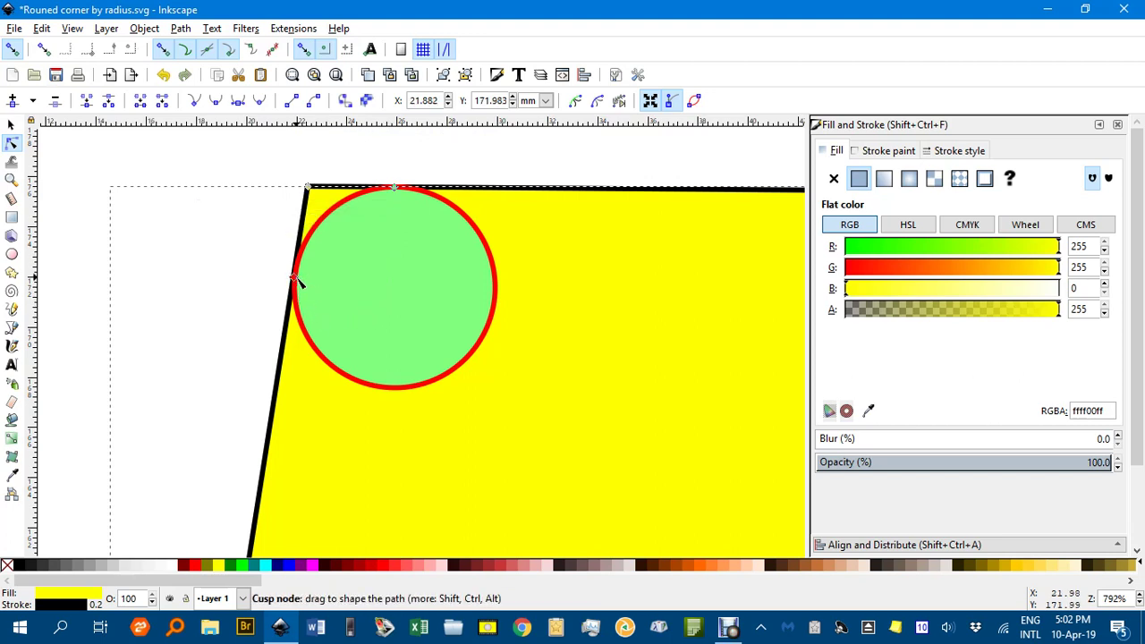
- Make the top-left corner node smooth and adjust its handles so the curve hugs the circle
click(310, 188)
key(shift+a)
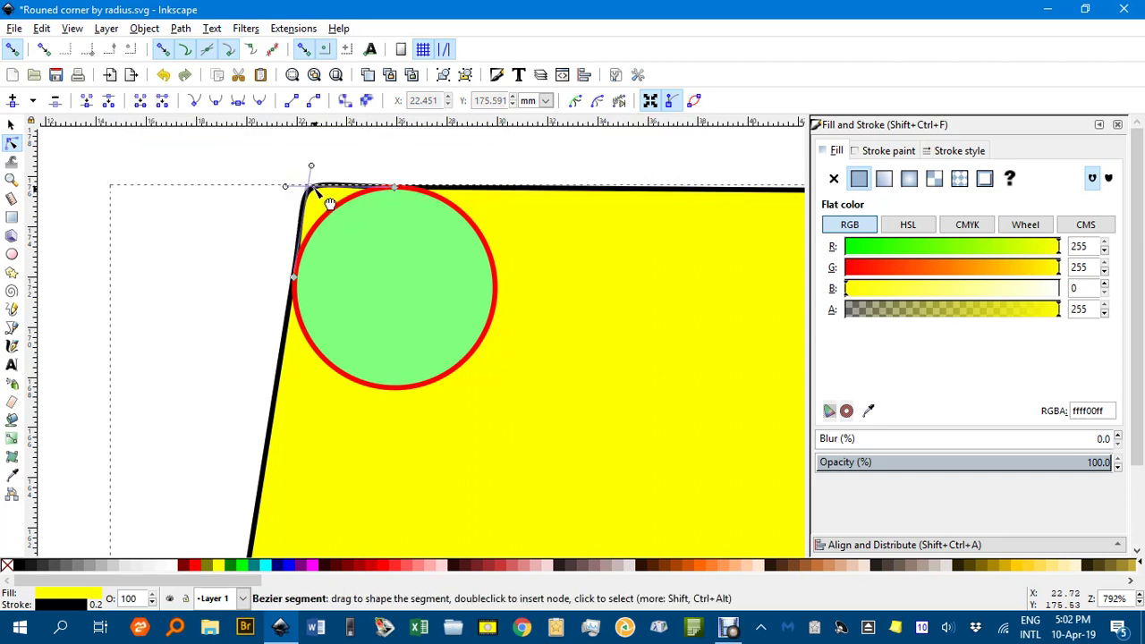
drag(309, 185, 342, 187)
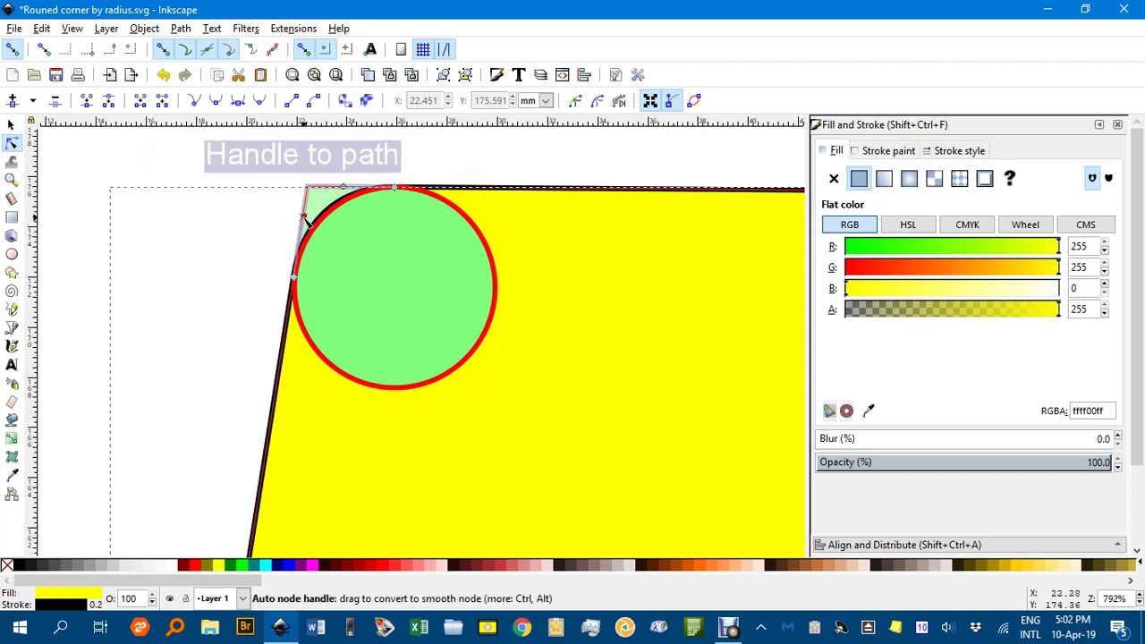
drag(303, 220, 304, 226)
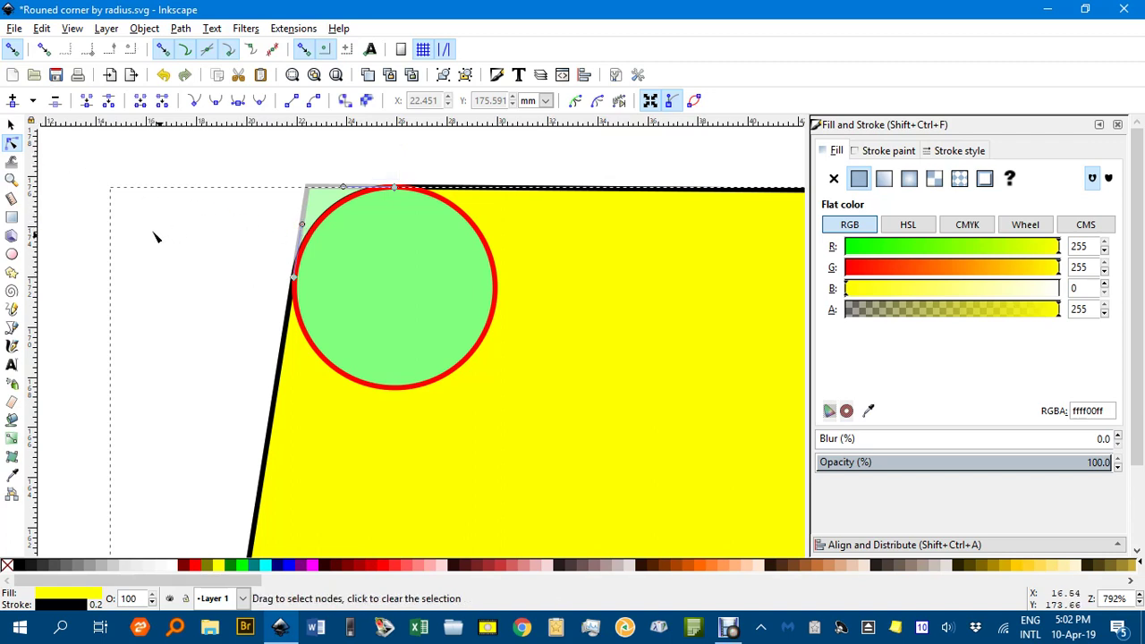
- Delete the pale green duplicate triangle
click(12, 124)
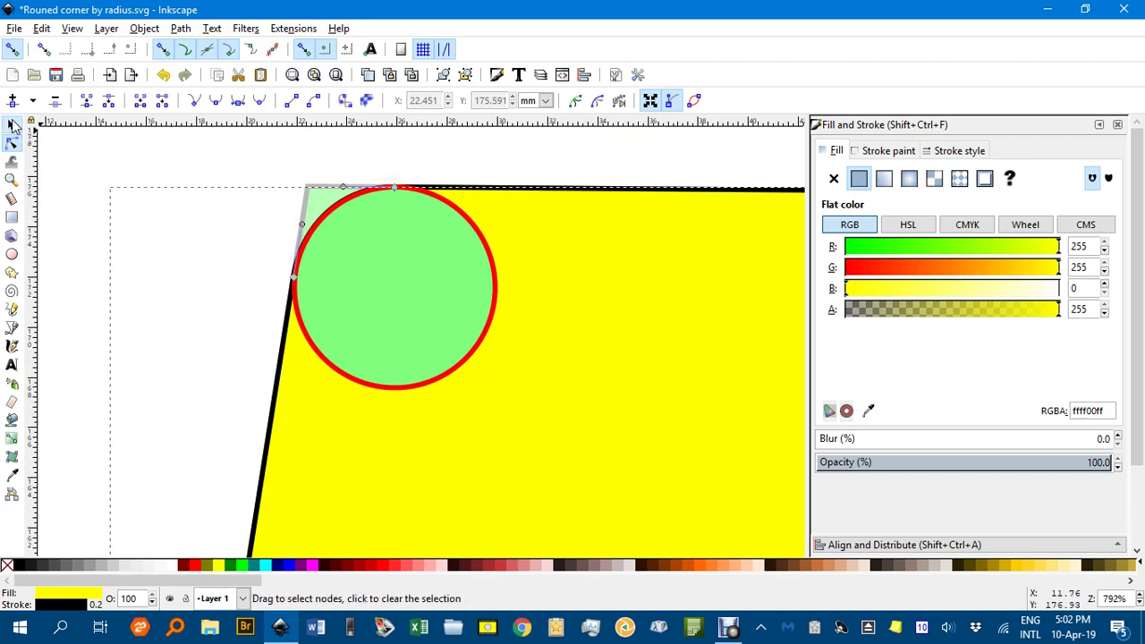
click(154, 164)
scroll(420, 291, down, 5)
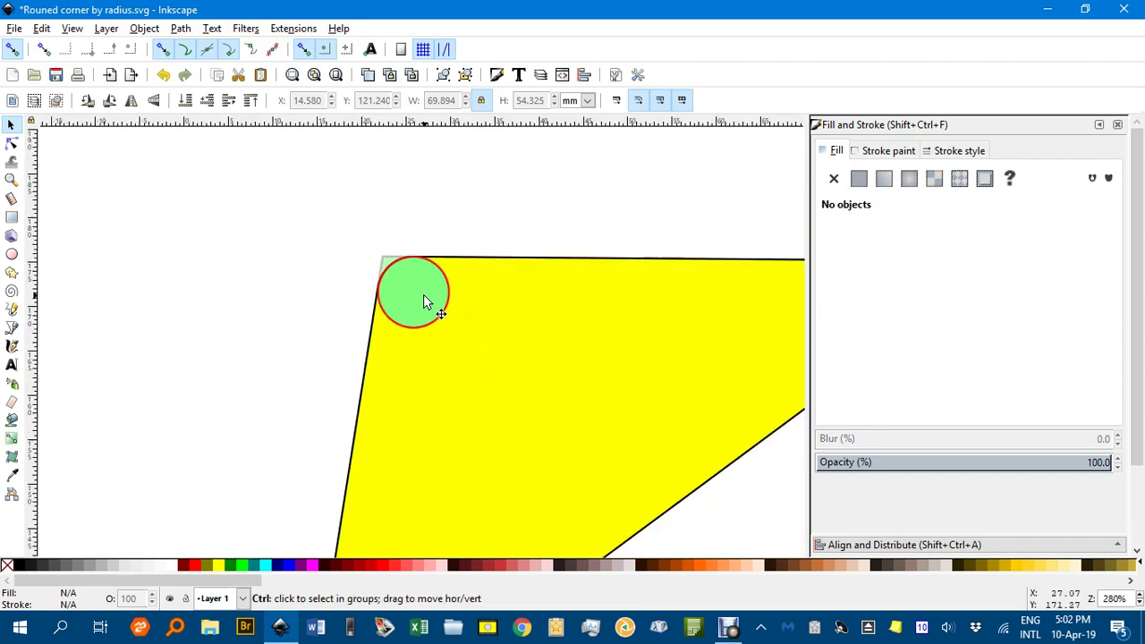
scroll(368, 255, up, 2)
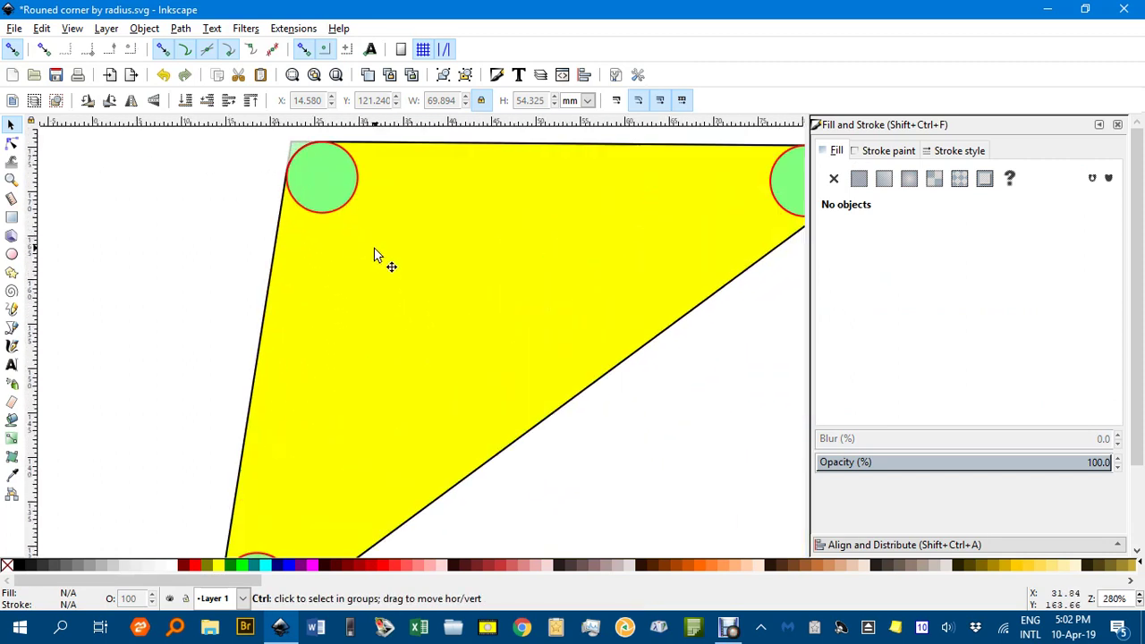
scroll(380, 260, down, 1)
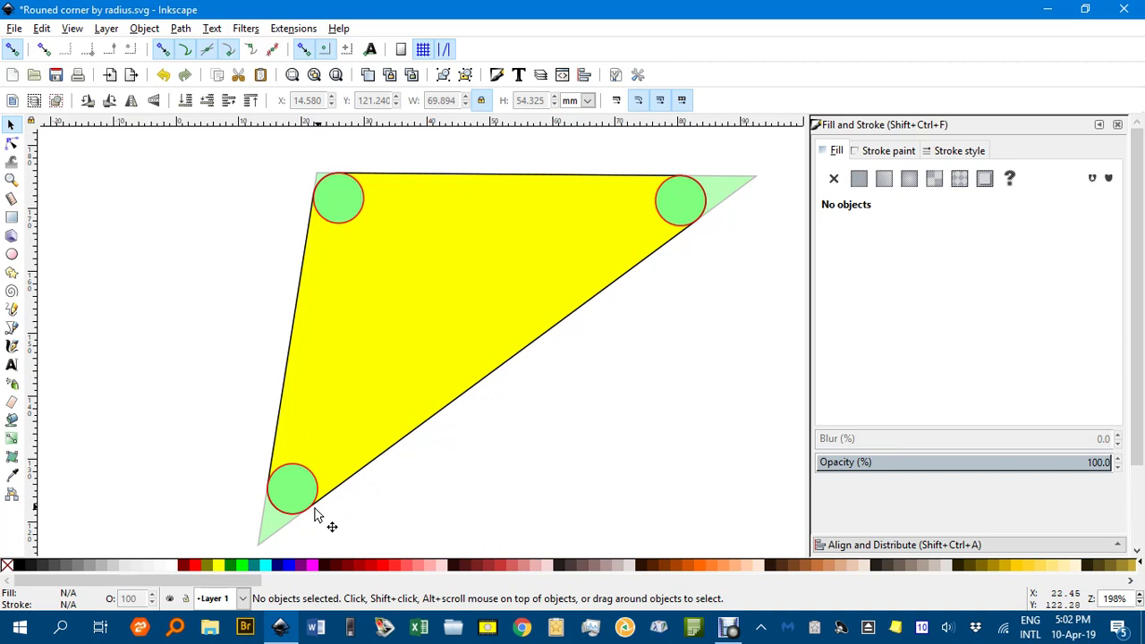
click(271, 529)
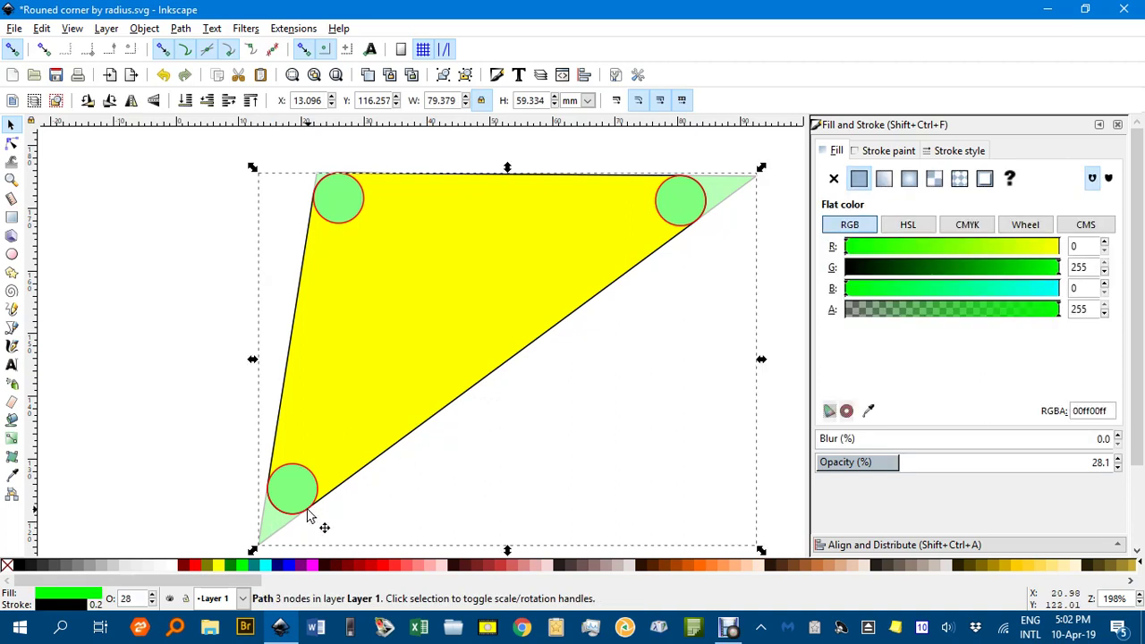
key(Delete)
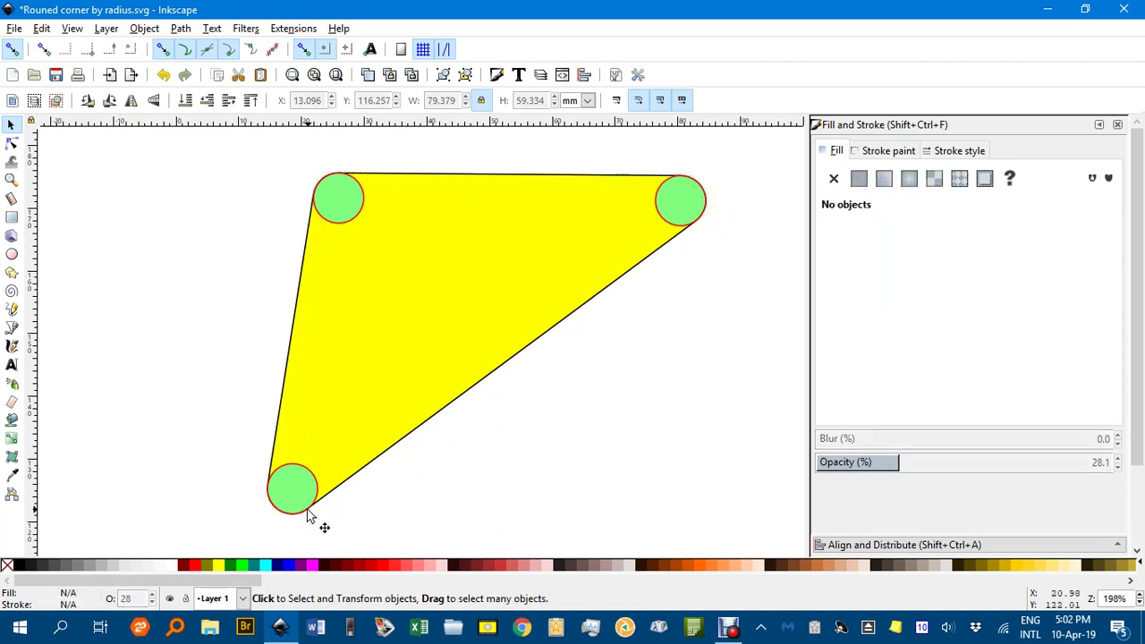
- Select all three guide circles together and delete them
click(342, 188)
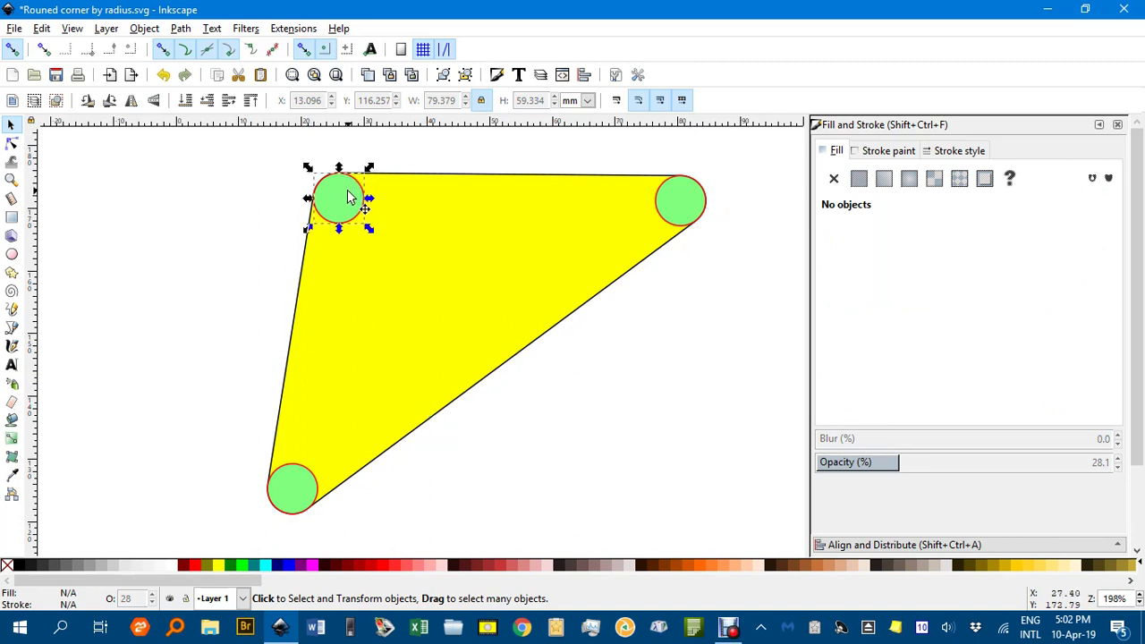
shift+click(682, 213)
shift+click(292, 491)
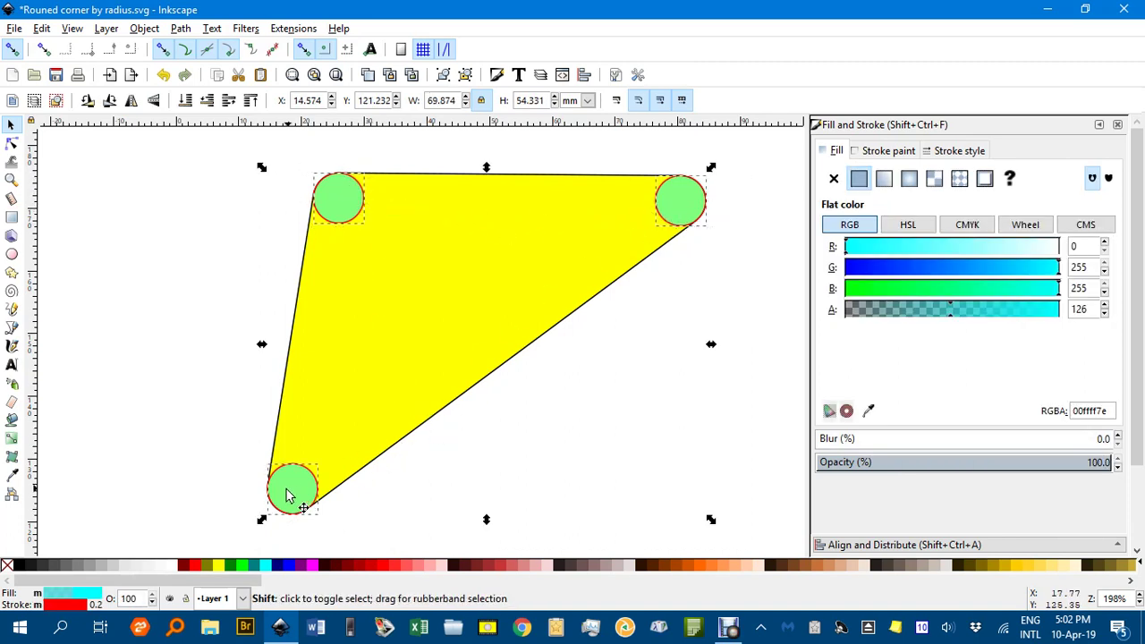
key(Delete)
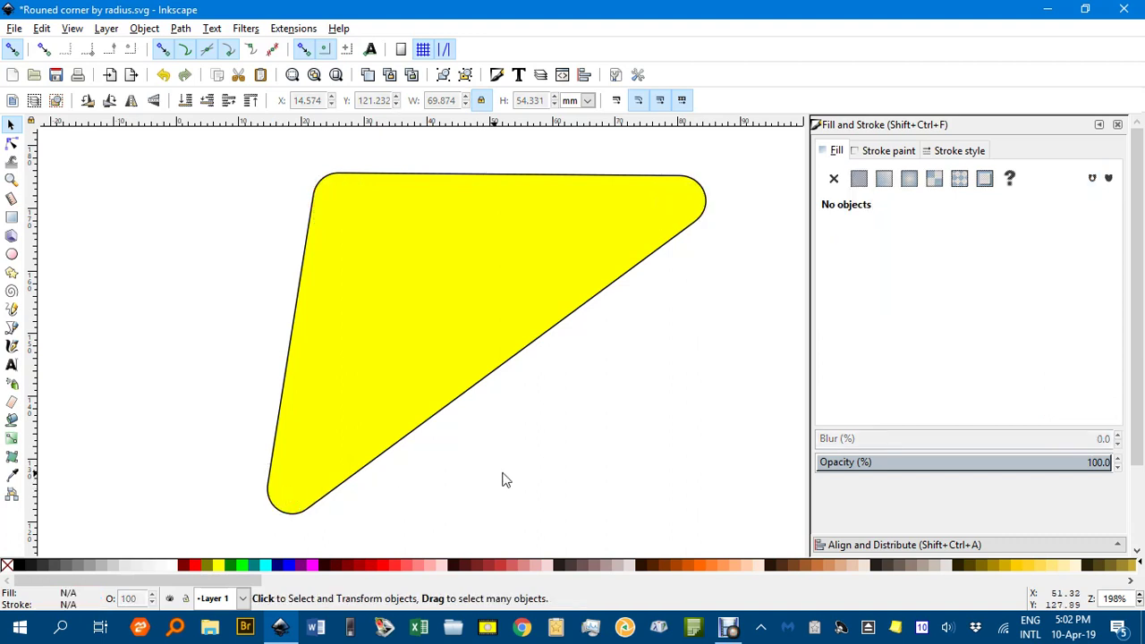